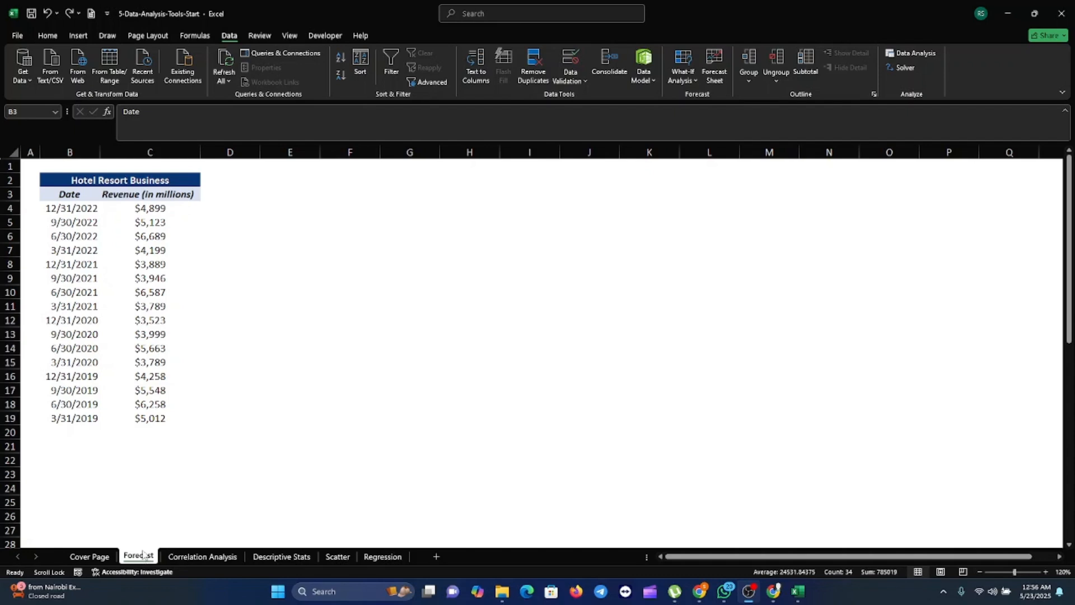
# Step: Insert the recommended line chart for the date and revenue data in B3:C19, and undo the insertion
pyautogui.click(59, 193)
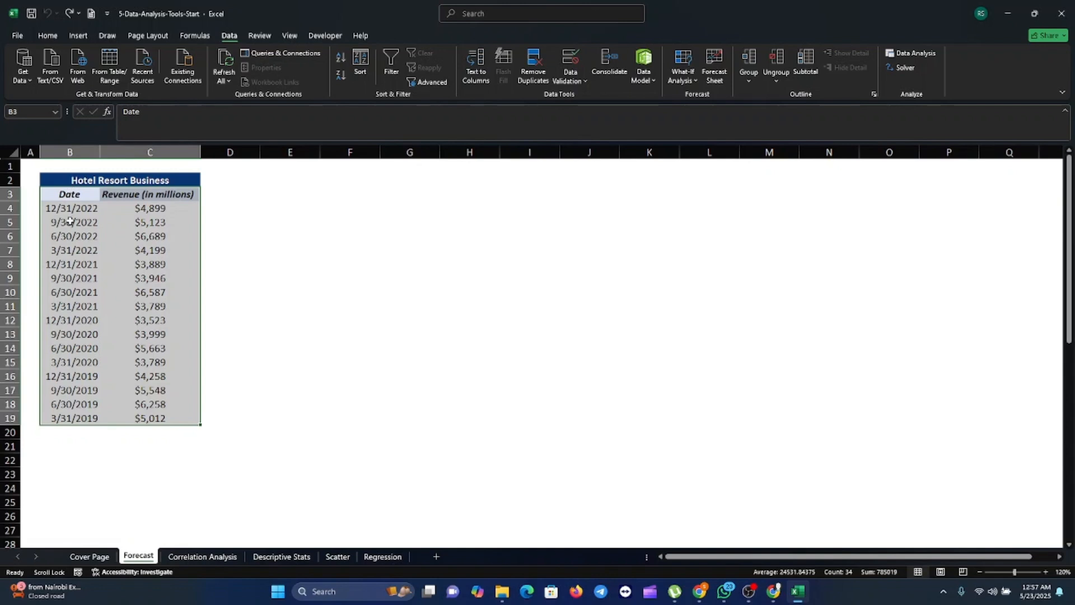
pyautogui.click(78, 36)
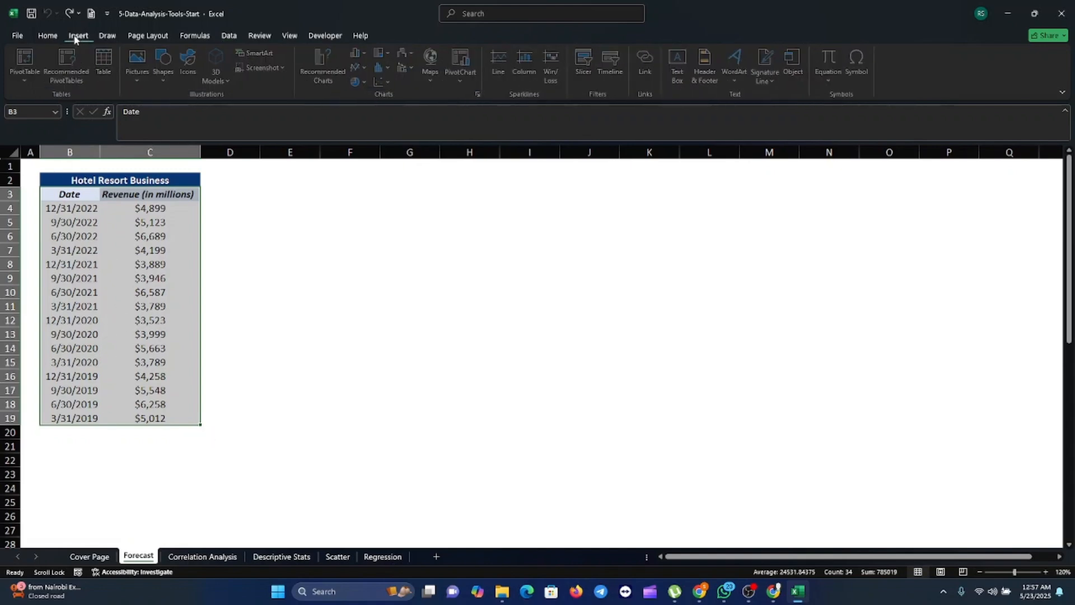
pyautogui.click(325, 79)
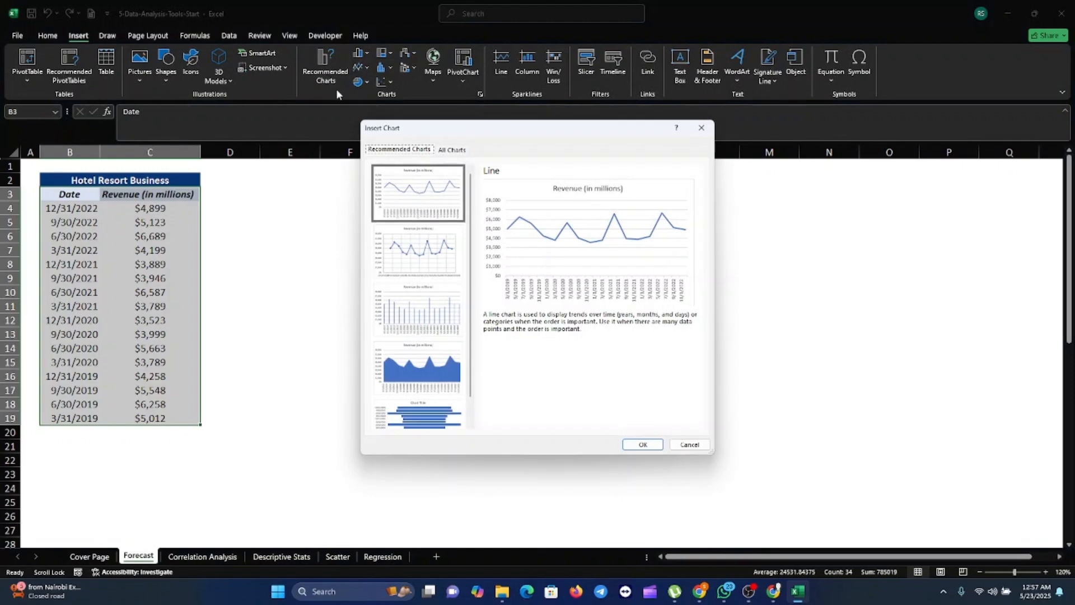
pyautogui.click(636, 445)
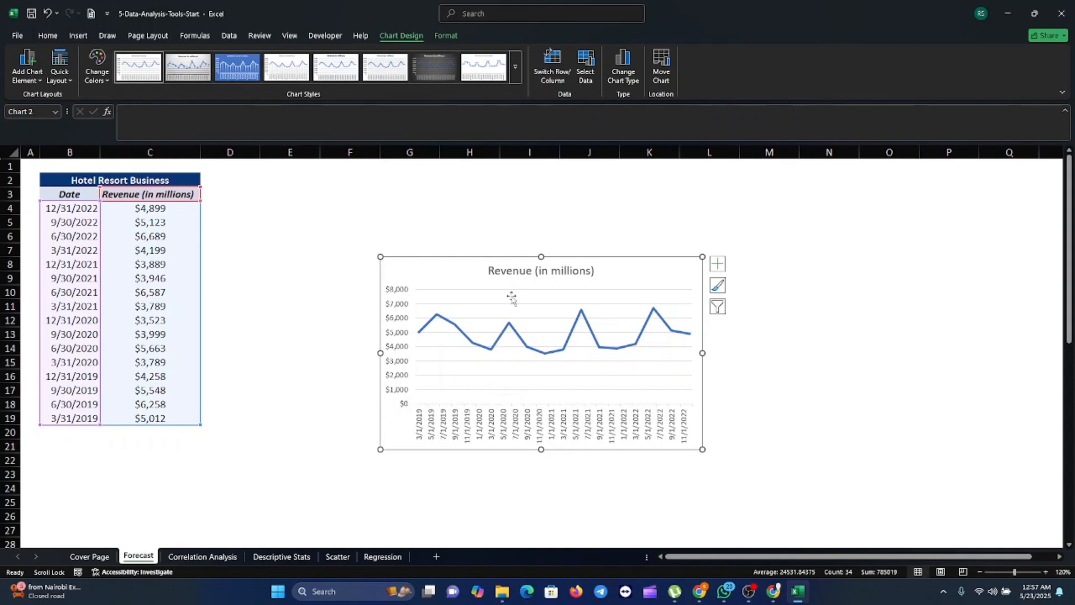
pyautogui.moveTo(528, 348)
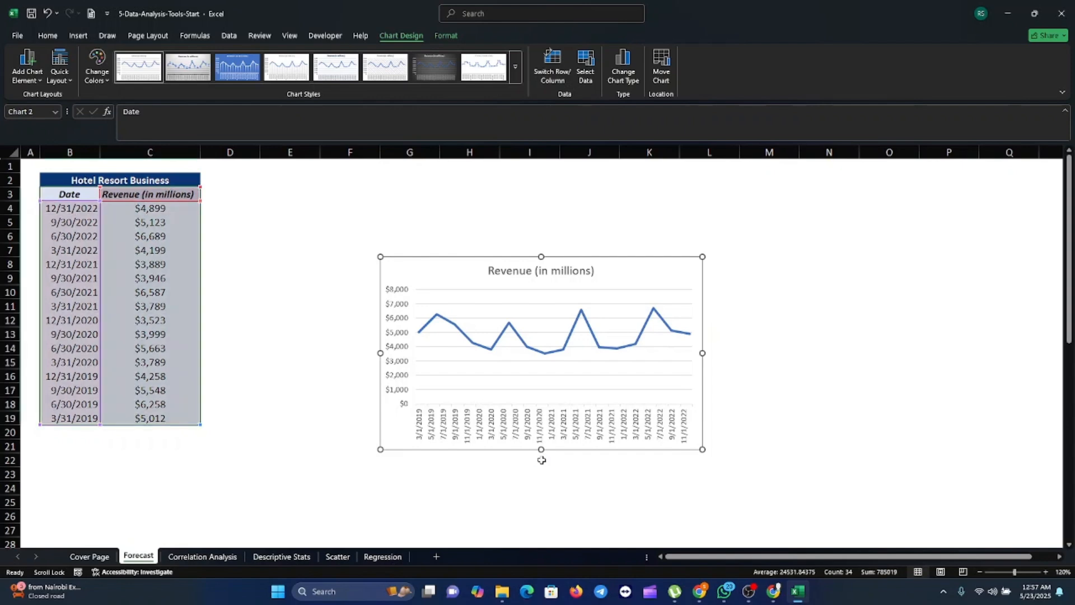
pyautogui.hotkey('ctrl', 'z')
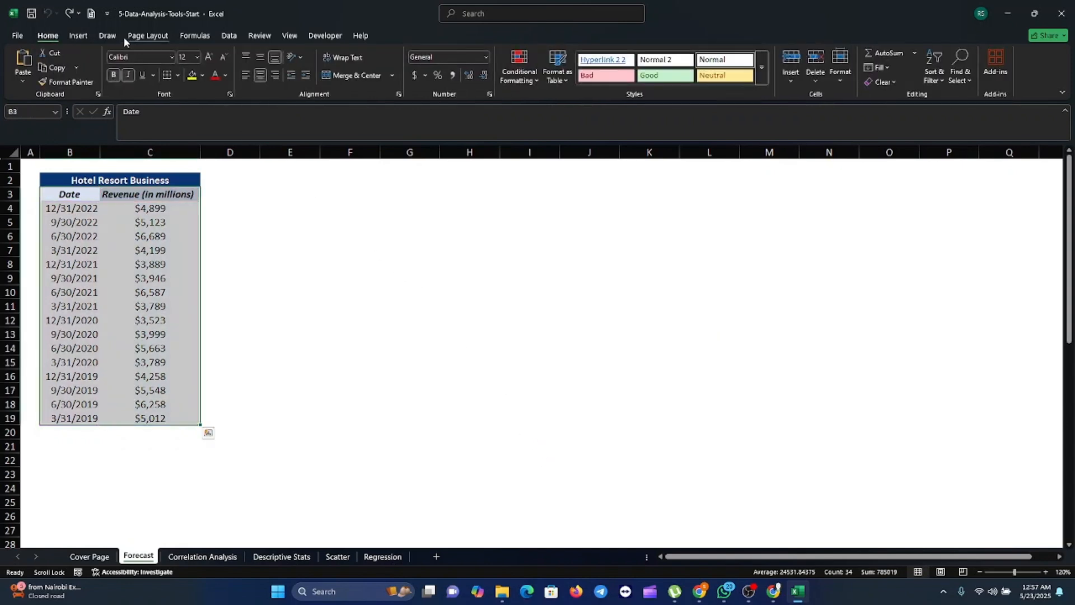
# Step: Create a forecast worksheet with a line chart from the hotel revenue data, using the default options and a forecast end of 12/31/2024
pyautogui.click(229, 37)
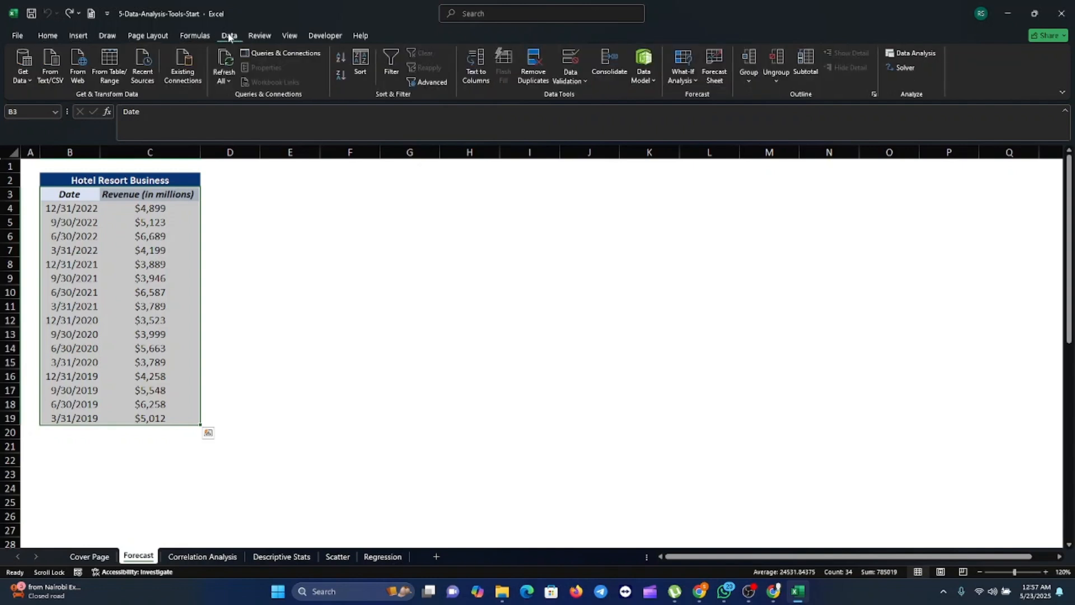
pyautogui.click(719, 75)
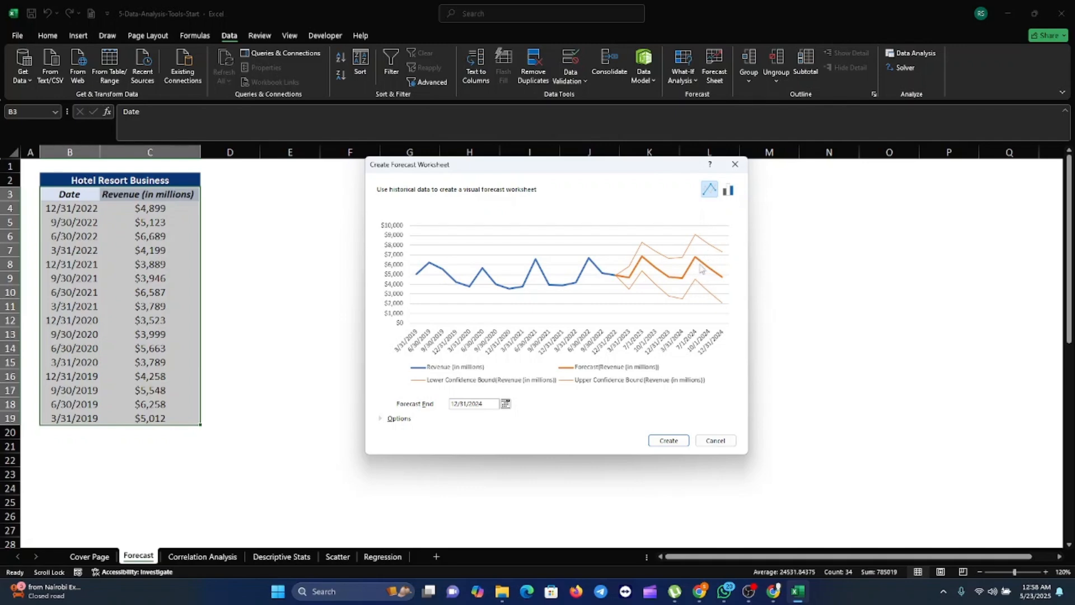
pyautogui.click(398, 420)
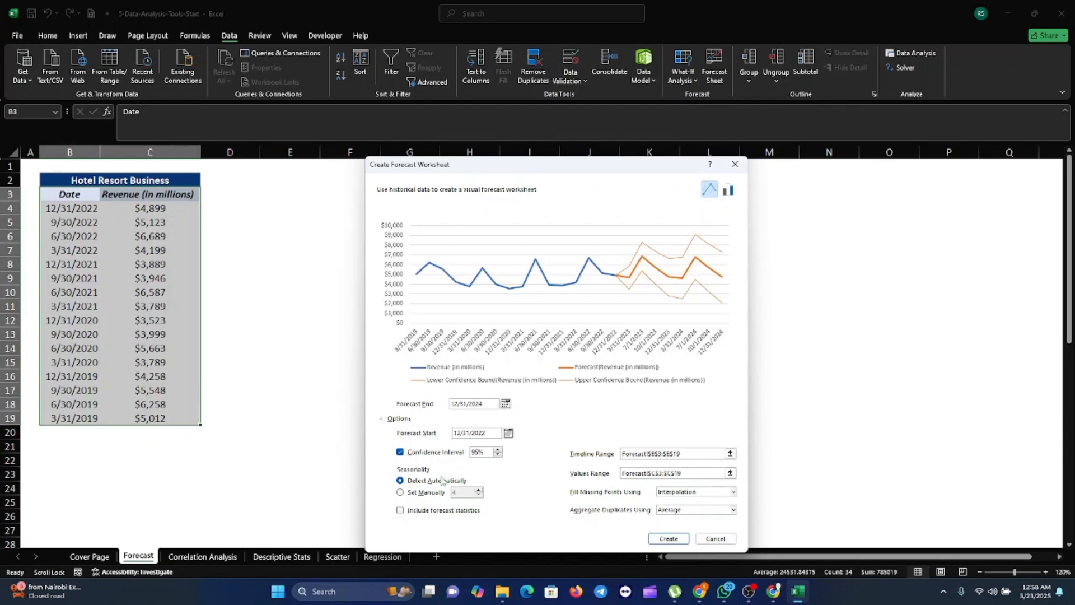
pyautogui.click(669, 539)
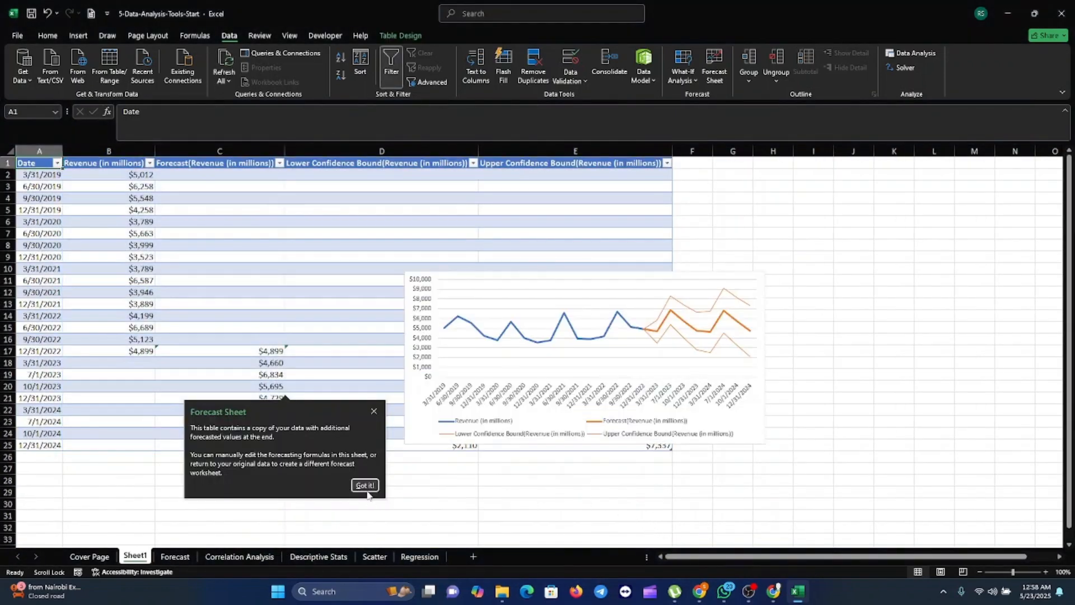
pyautogui.click(365, 486)
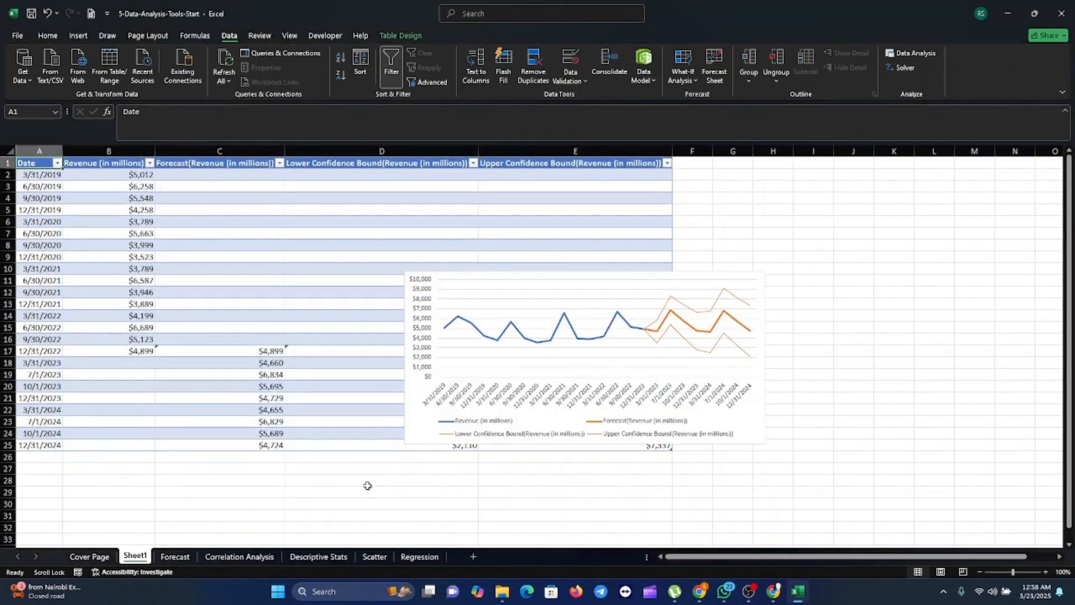
# Step: Undo the accidental plot area shift and move the whole forecast chart beside the table, clear of the confidence bound columns
pyautogui.click(707, 281)
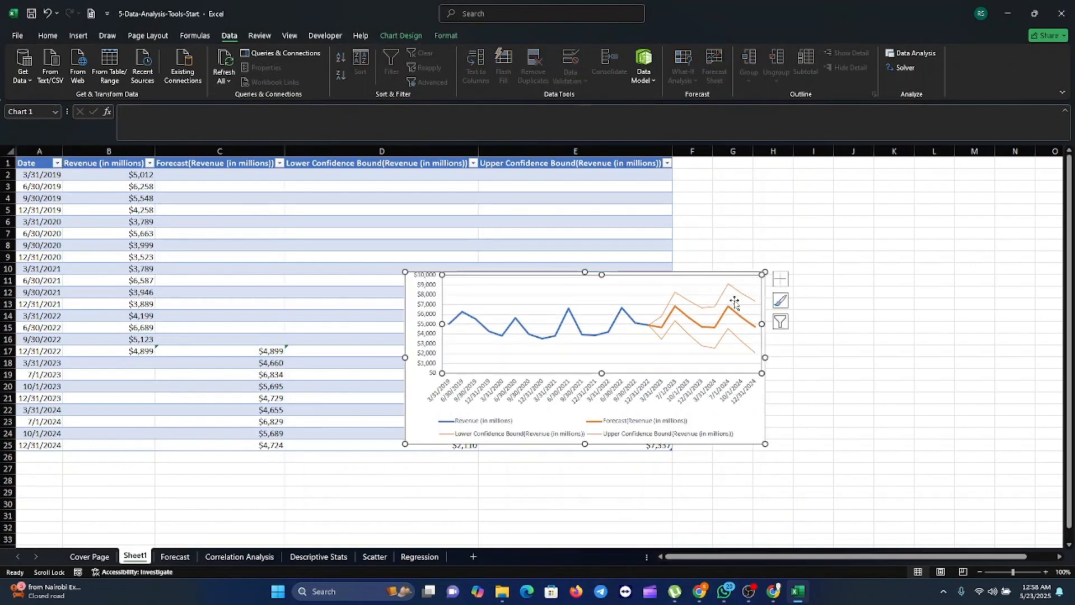
pyautogui.hotkey('ctrl', 'z')
pyautogui.moveTo(751, 277); pyautogui.dragTo(908, 240)
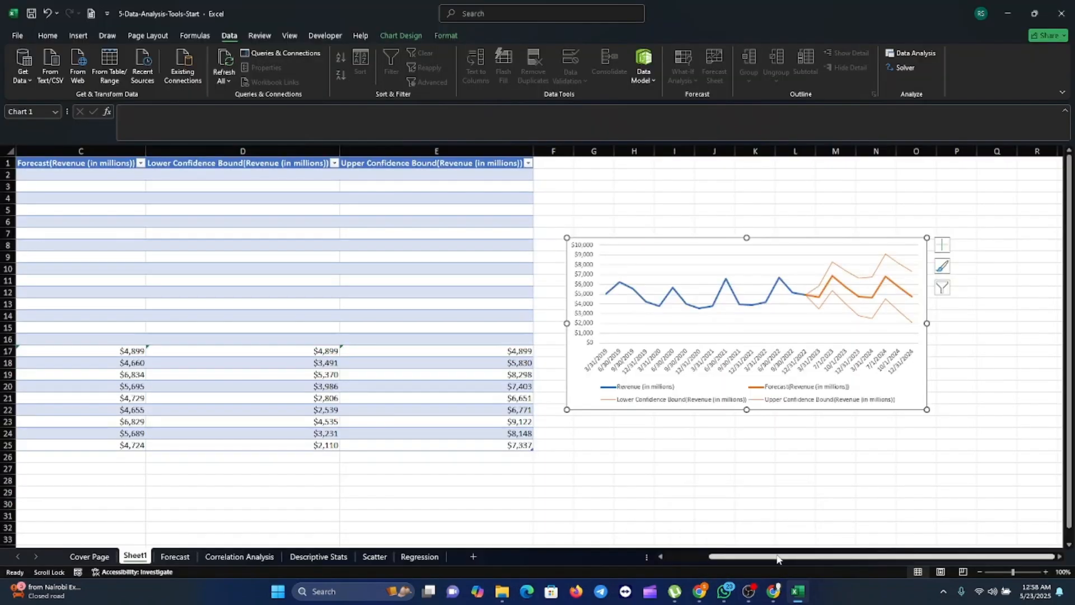
pyautogui.moveTo(777, 558); pyautogui.dragTo(659, 557)
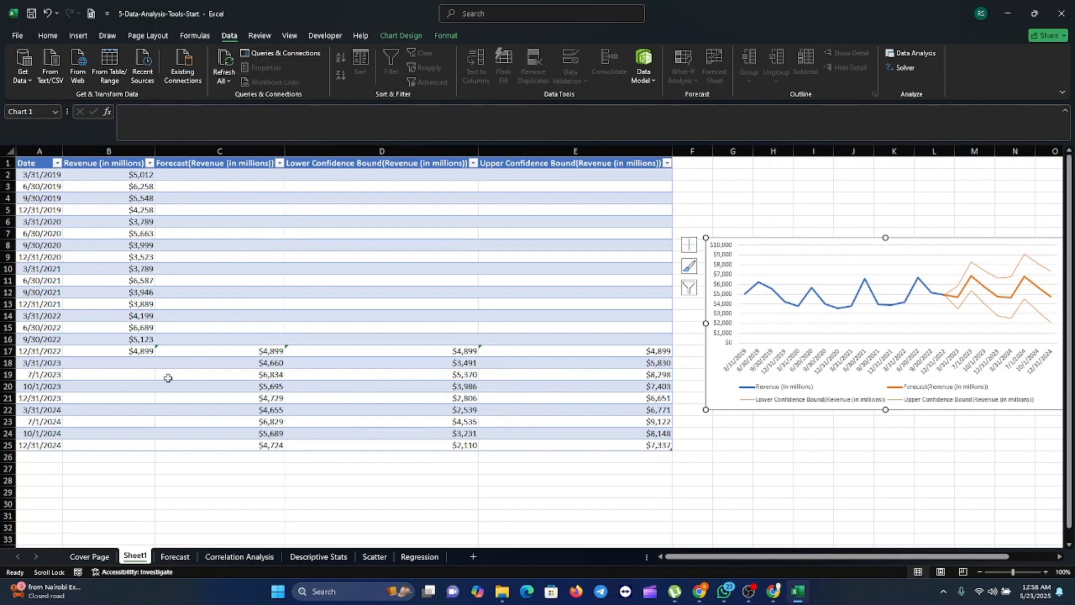
pyautogui.moveTo(886, 558); pyautogui.dragTo(929, 558)
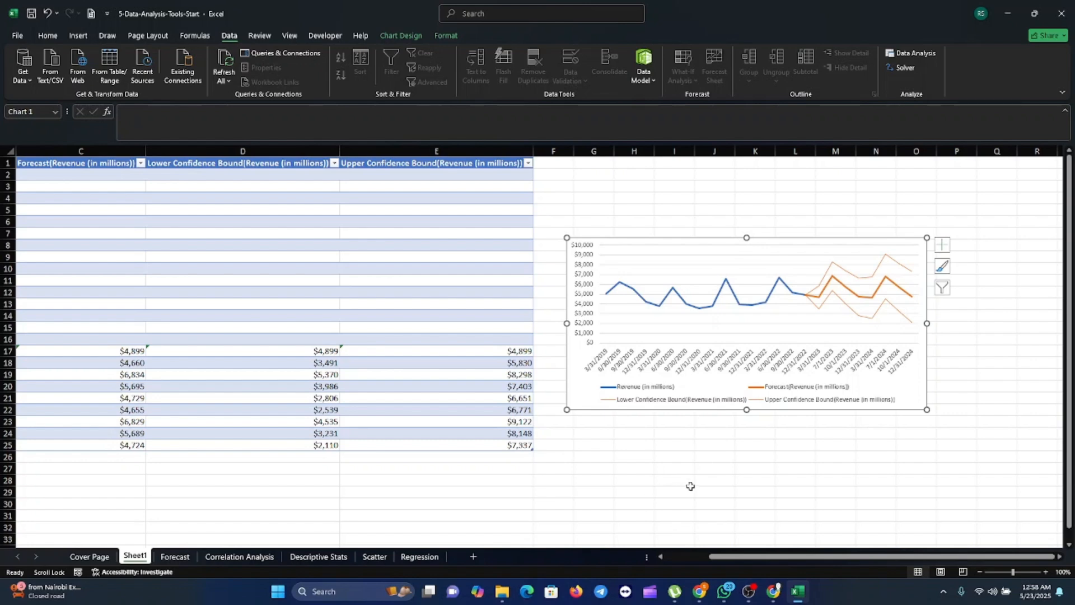
# Step: Start a Correlation analysis on the Correlation Analysis sheet with the four companies' prices, C2:F42 including headers, as the input range
pyautogui.click(228, 558)
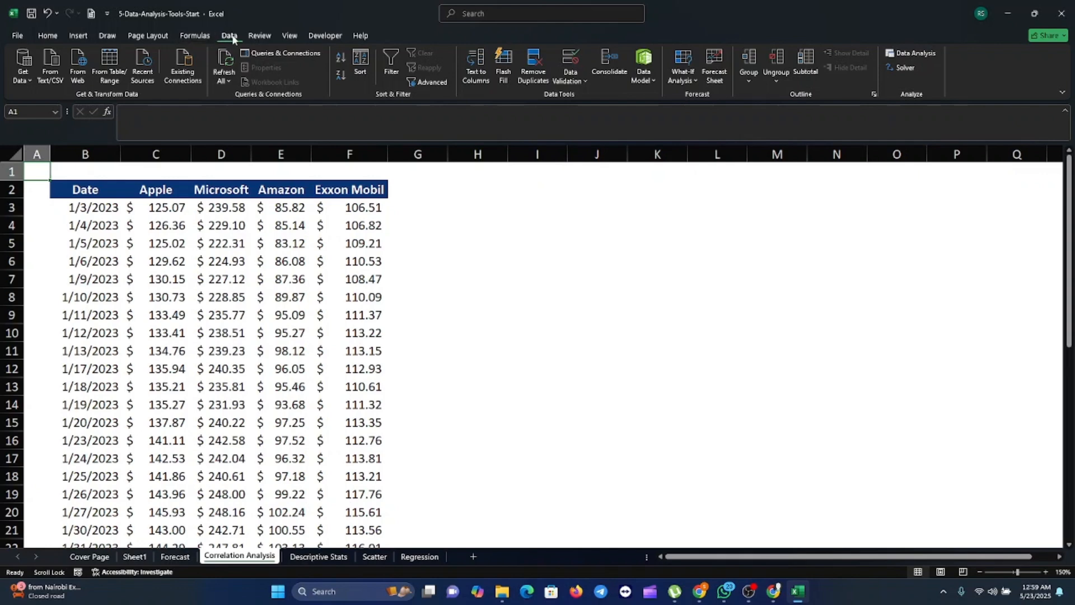
pyautogui.click(908, 52)
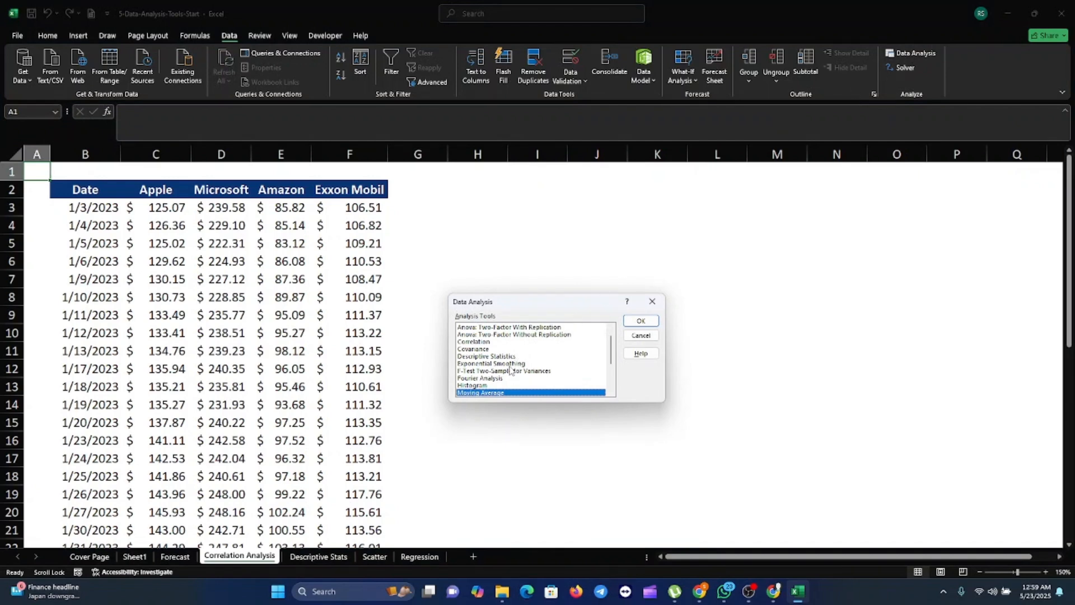
pyautogui.scroll(1, 510, 370)
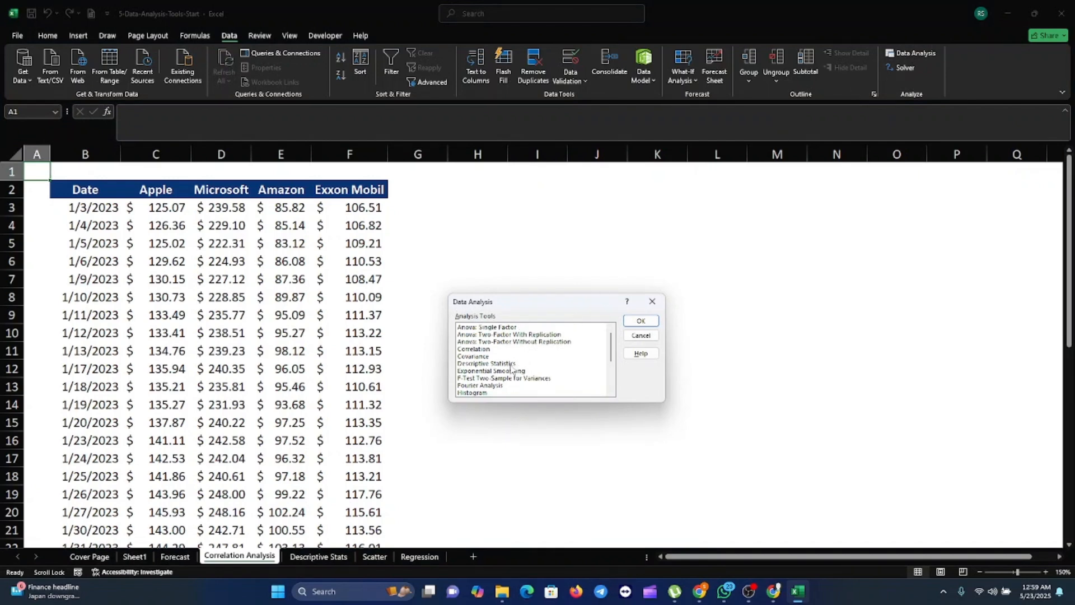
pyautogui.click(479, 349)
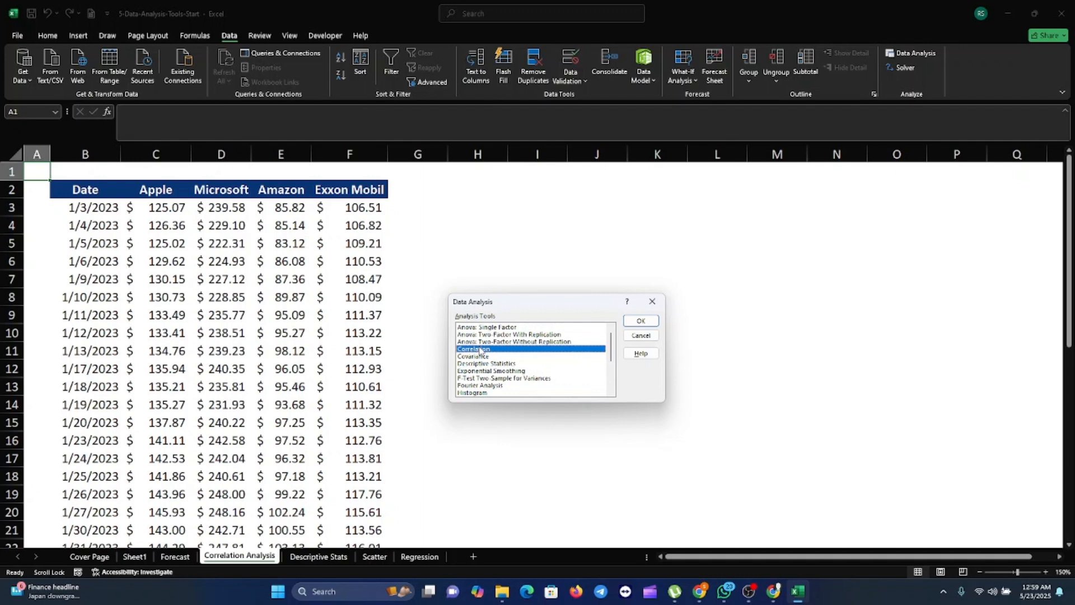
pyautogui.click(640, 320)
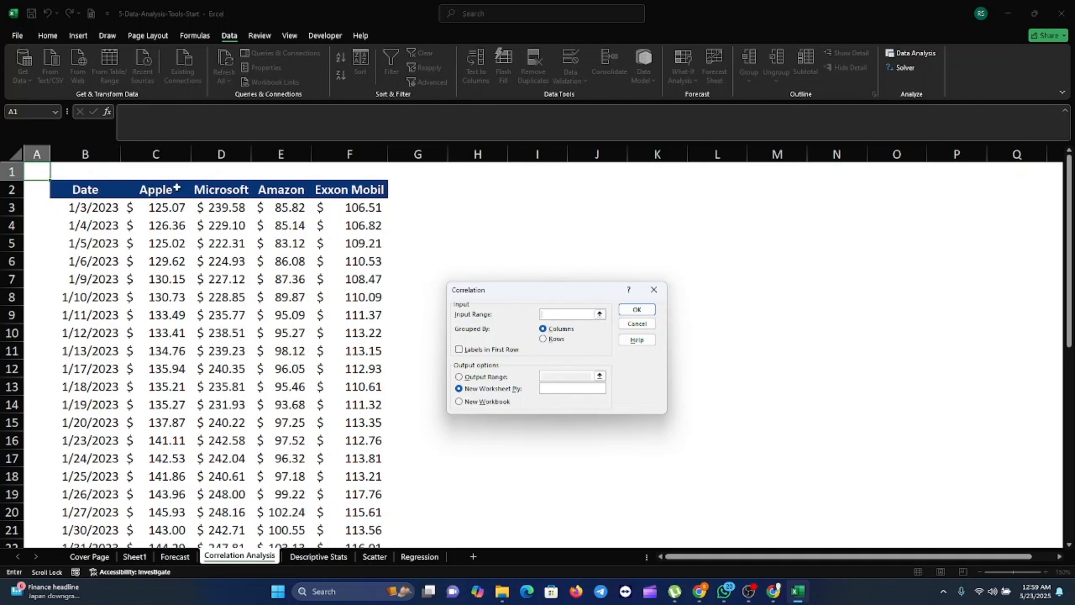
pyautogui.moveTo(161, 182); pyautogui.dragTo(335, 510)
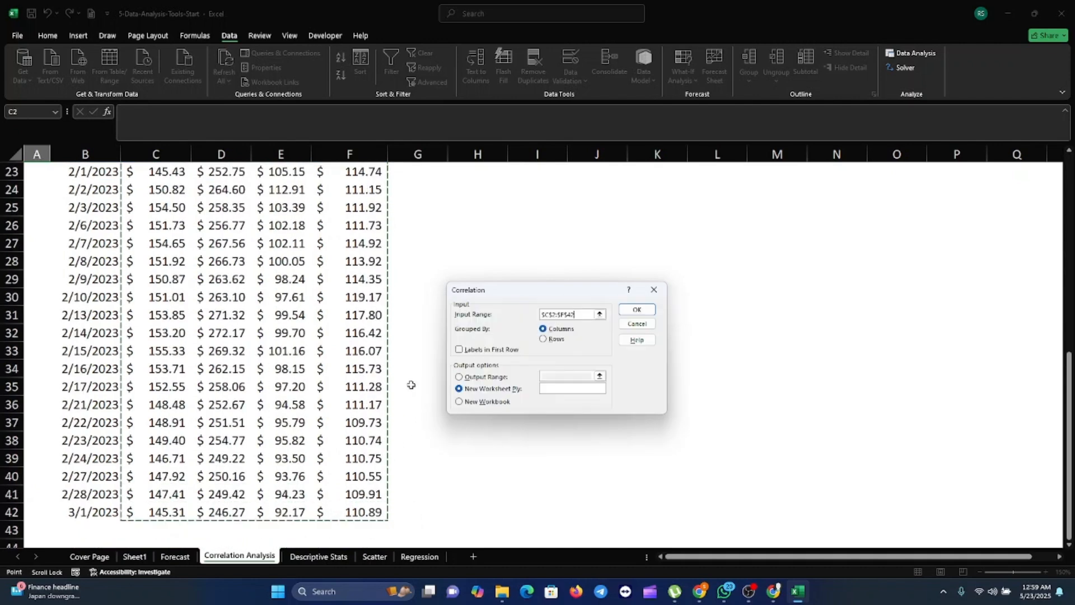
pyautogui.scroll(8, 421, 377)
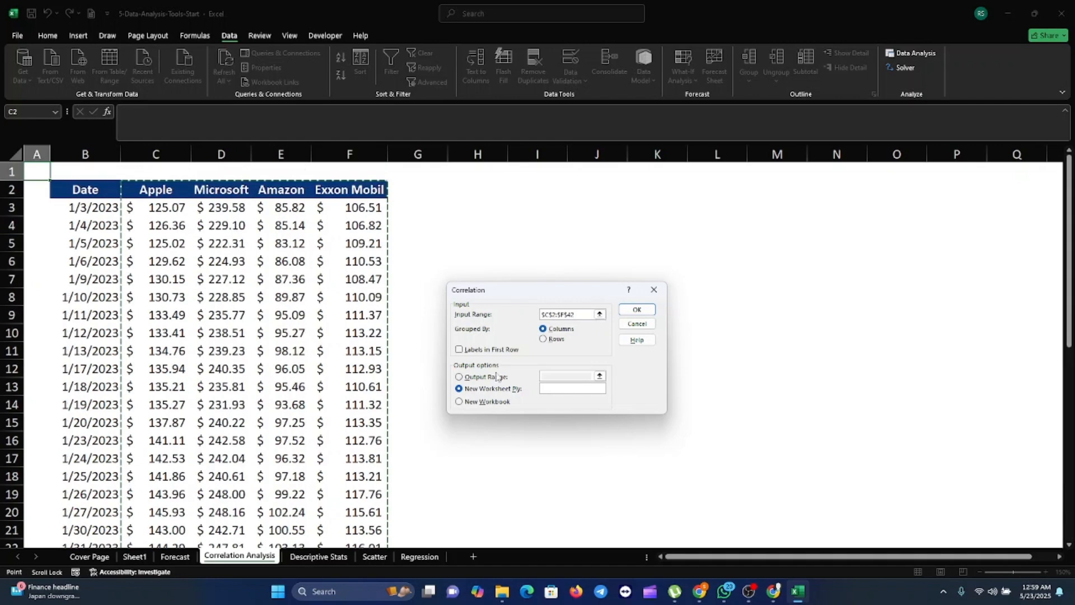
# Step: Treat the first row as labels and output the correlation matrix to cell H2 of the same sheet
pyautogui.click(459, 349)
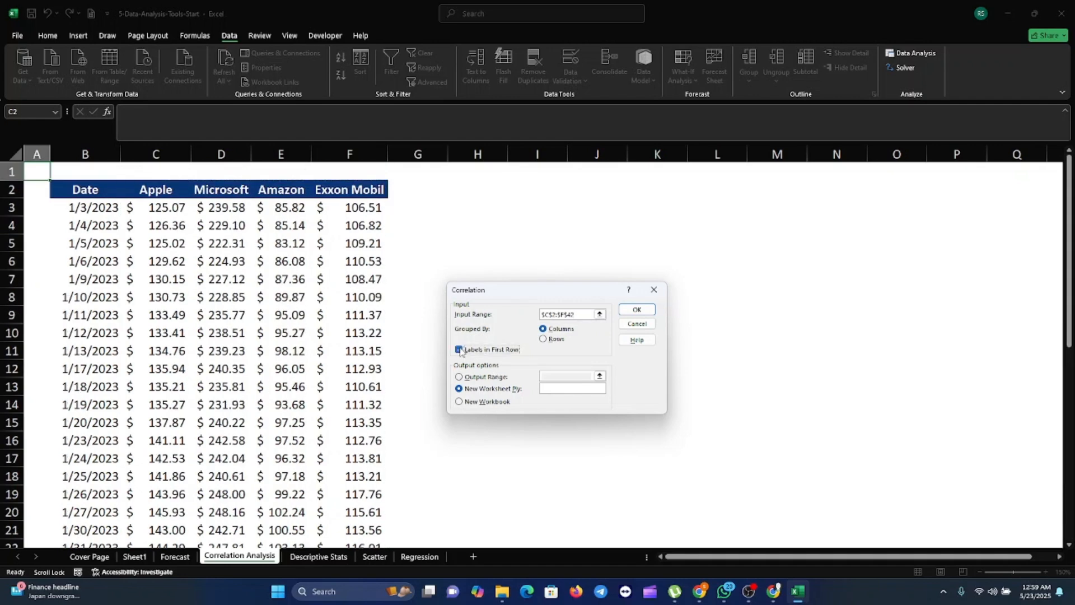
pyautogui.click(459, 377)
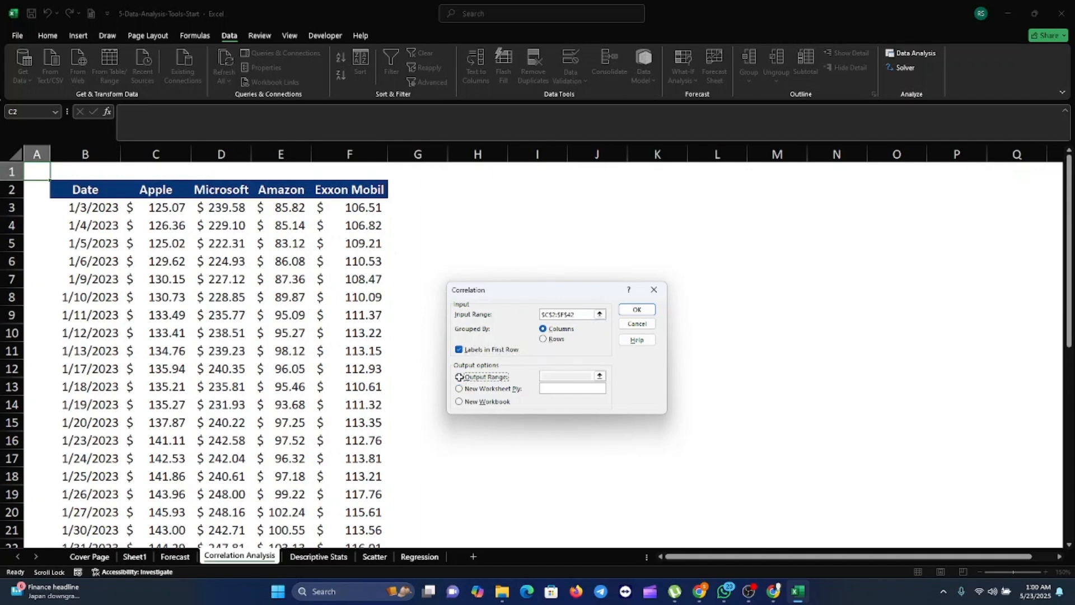
pyautogui.click(551, 375)
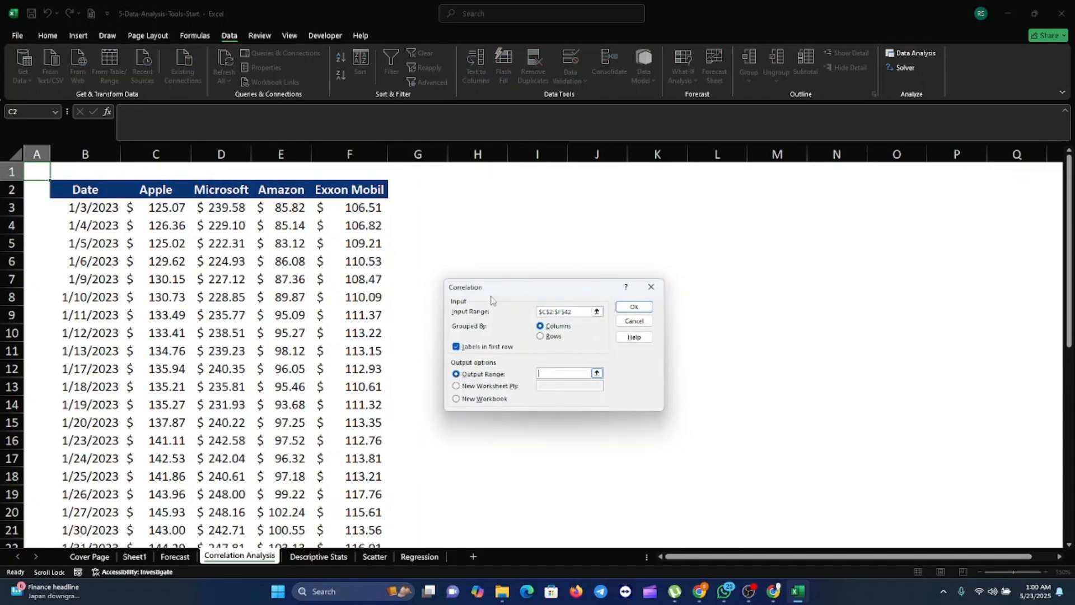
pyautogui.click(451, 193)
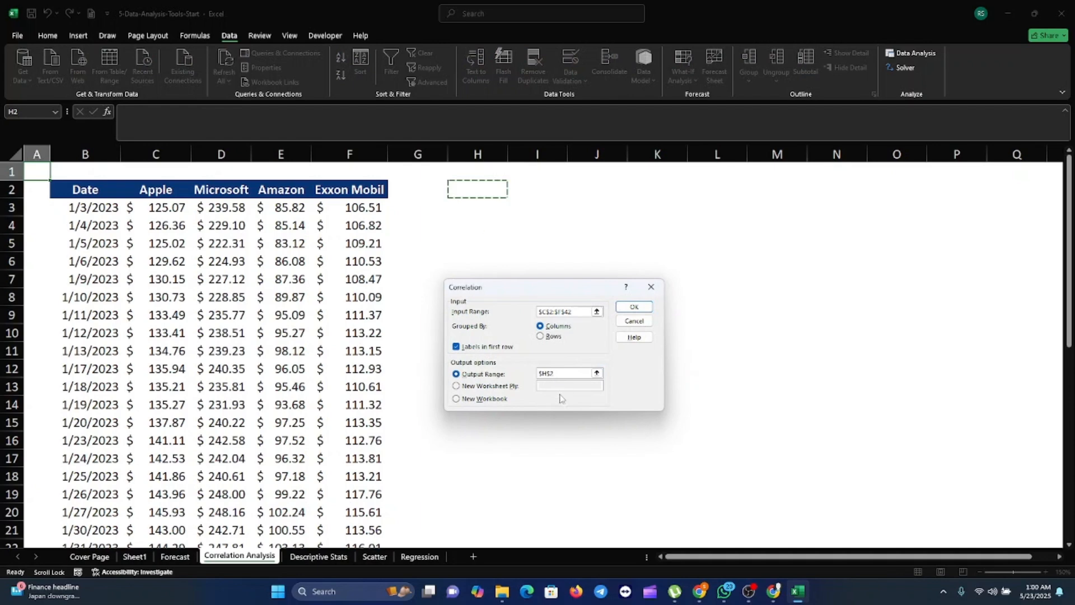
pyautogui.click(639, 308)
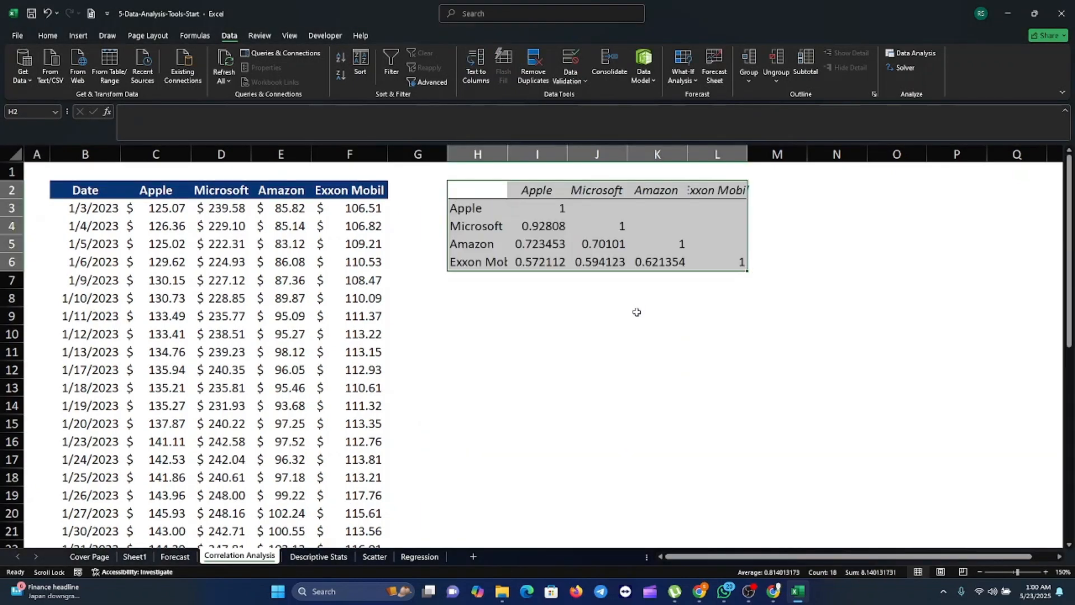
pyautogui.click(609, 348)
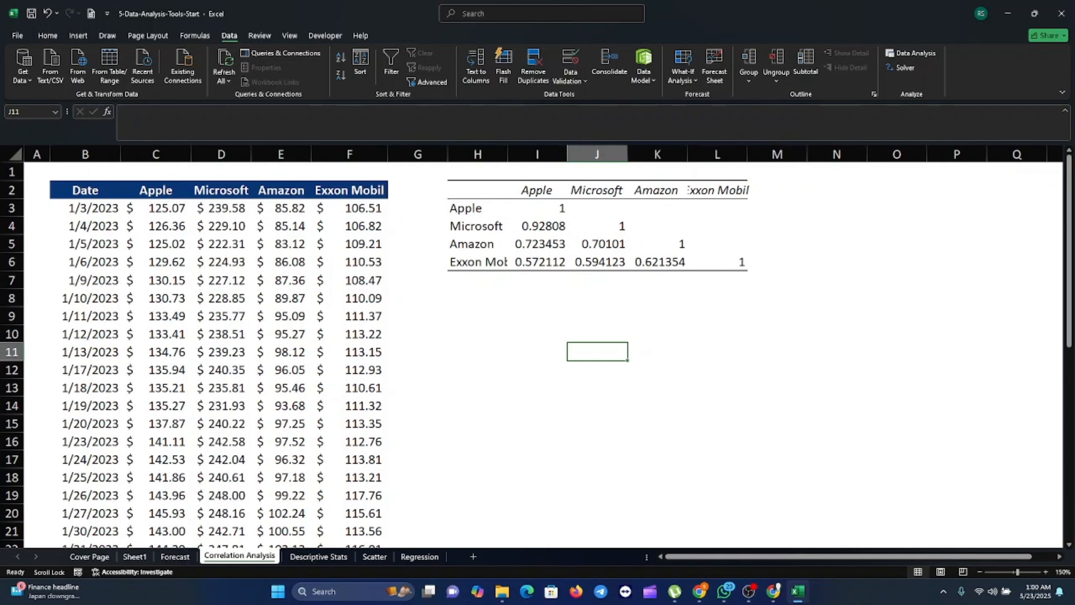
# Step: Start a Descriptive Statistics analysis on the Descriptive Stats sheet with the Online Ads and Revenue data, B2:C33, as the input range
pyautogui.click(317, 558)
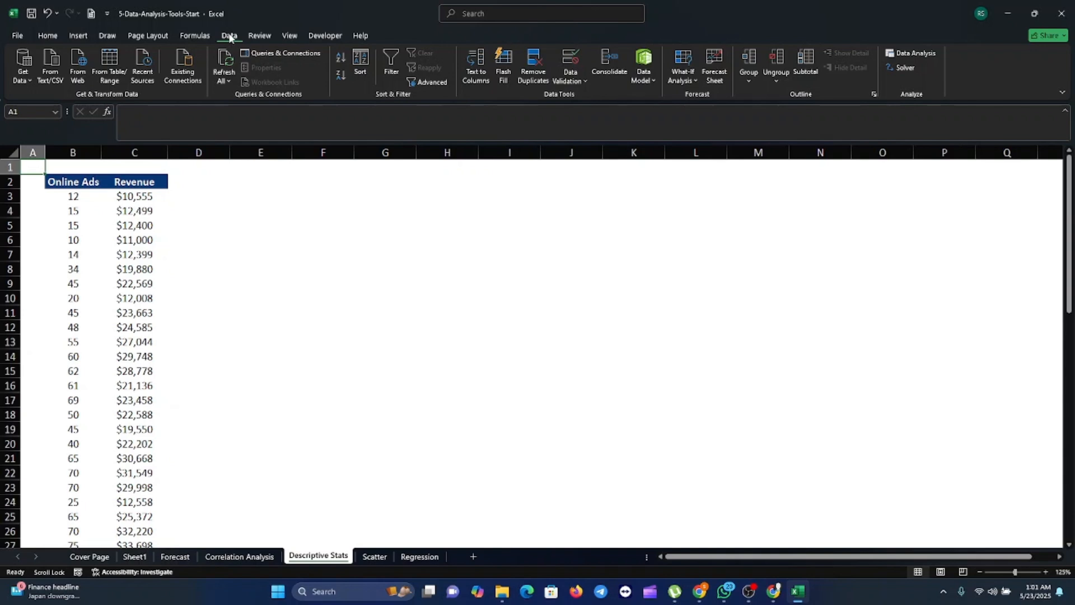
pyautogui.click(905, 56)
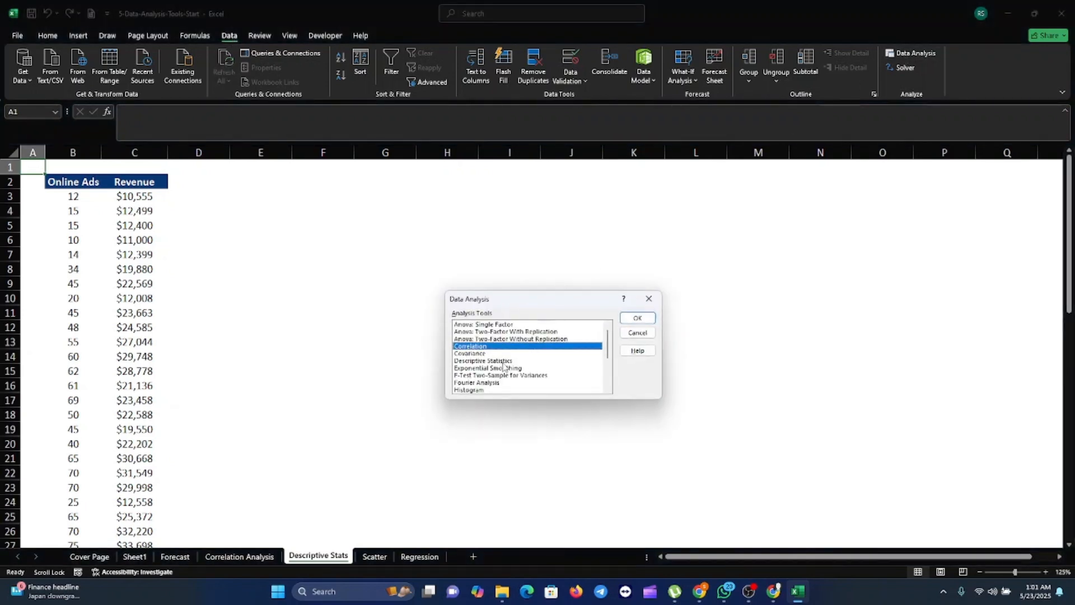
pyautogui.click(493, 361)
pyautogui.click(643, 317)
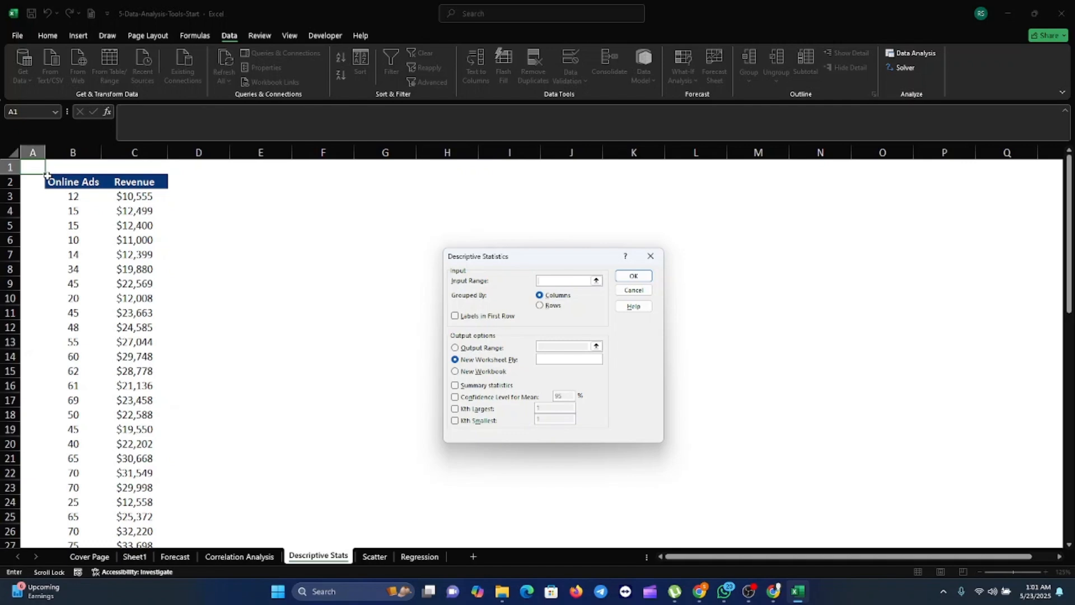
pyautogui.moveTo(47, 176); pyautogui.dragTo(133, 521)
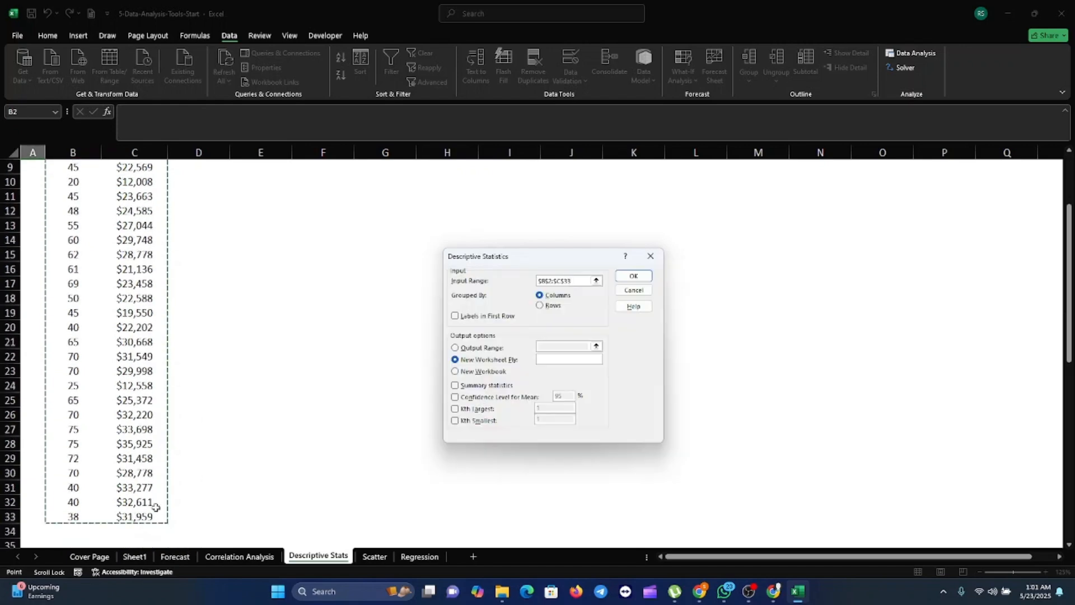
# Step: Treat the first row as labels and set the descriptive statistics output range to cell F3 of the same sheet
pyautogui.click(455, 316)
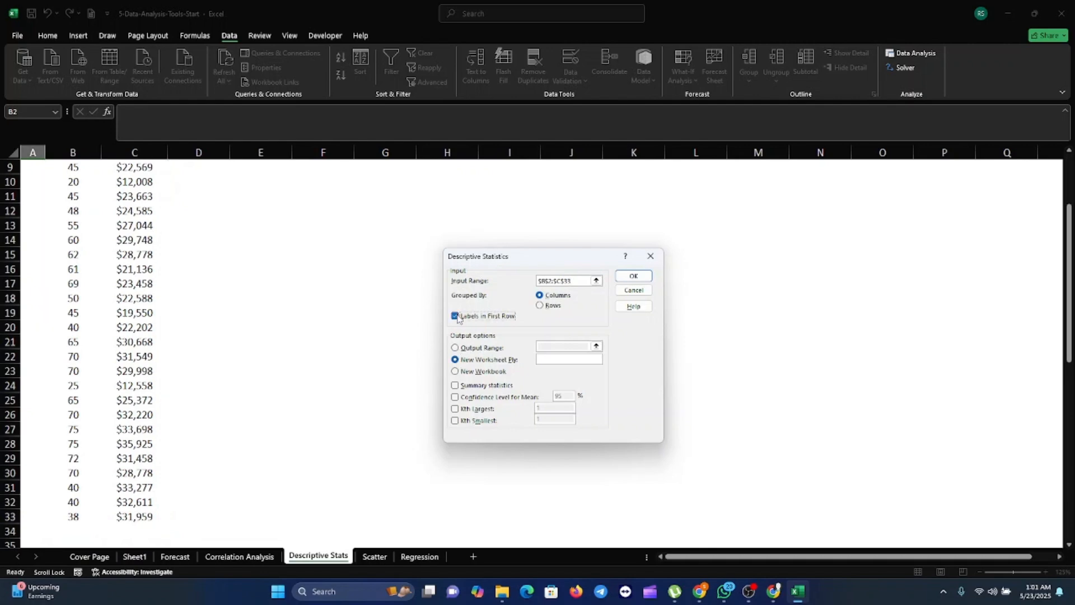
pyautogui.click(456, 348)
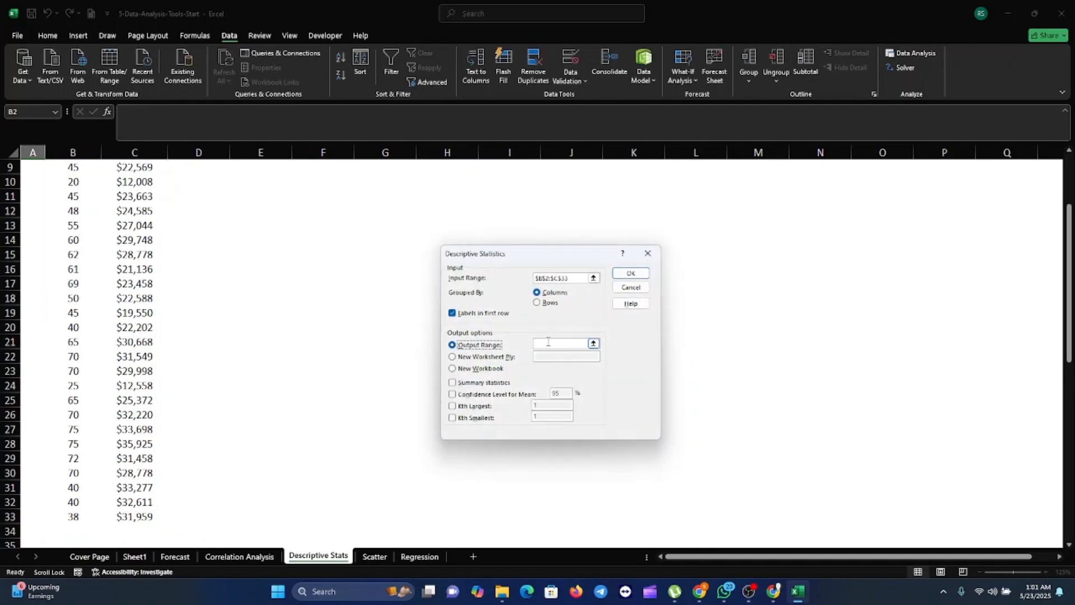
pyautogui.click(548, 344)
pyautogui.scroll(3, 390, 318)
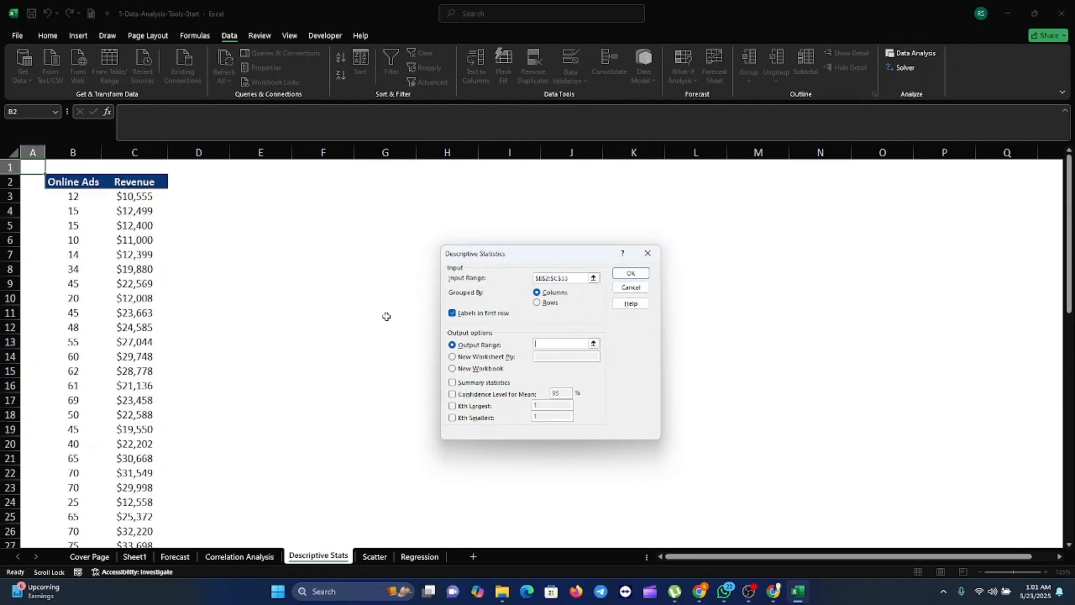
pyautogui.click(312, 193)
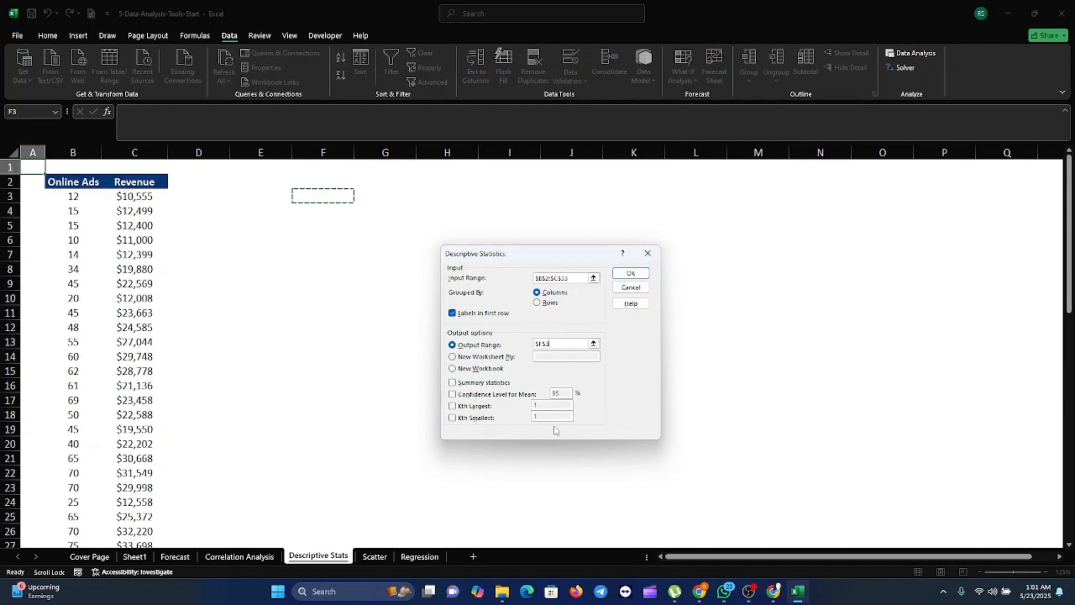
# Step: Include summary statistics and generate the descriptive statistics output for Online Ads and Revenue
pyautogui.click(635, 274)
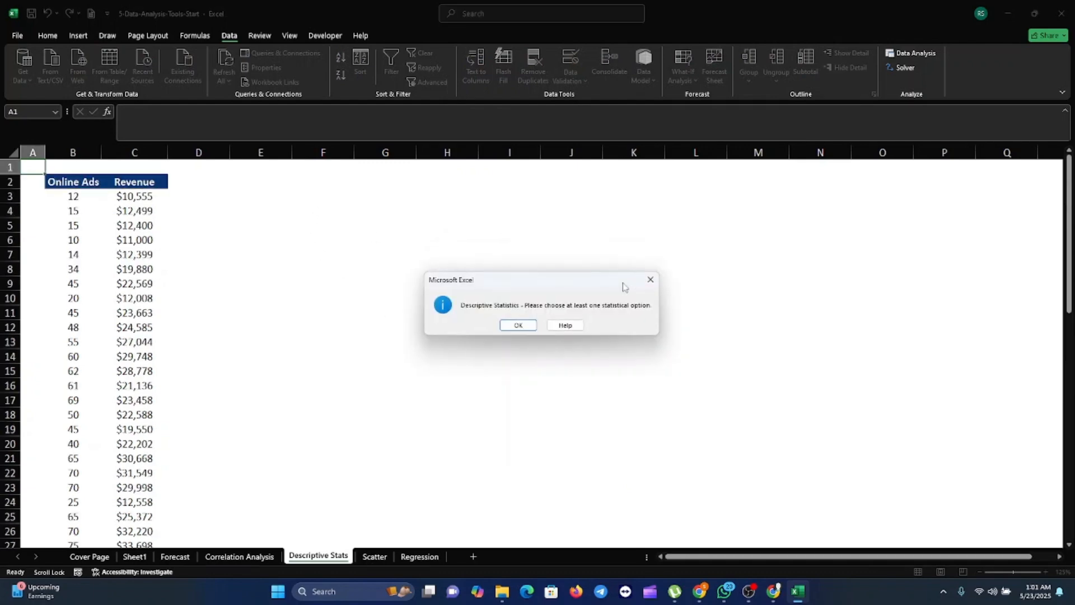
pyautogui.click(518, 326)
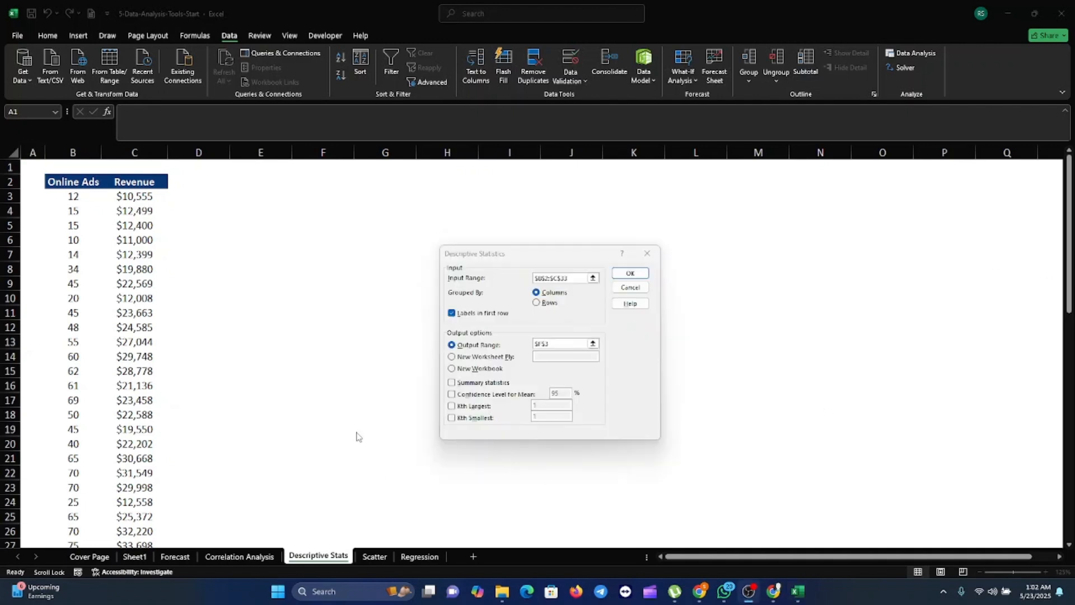
pyautogui.click(452, 383)
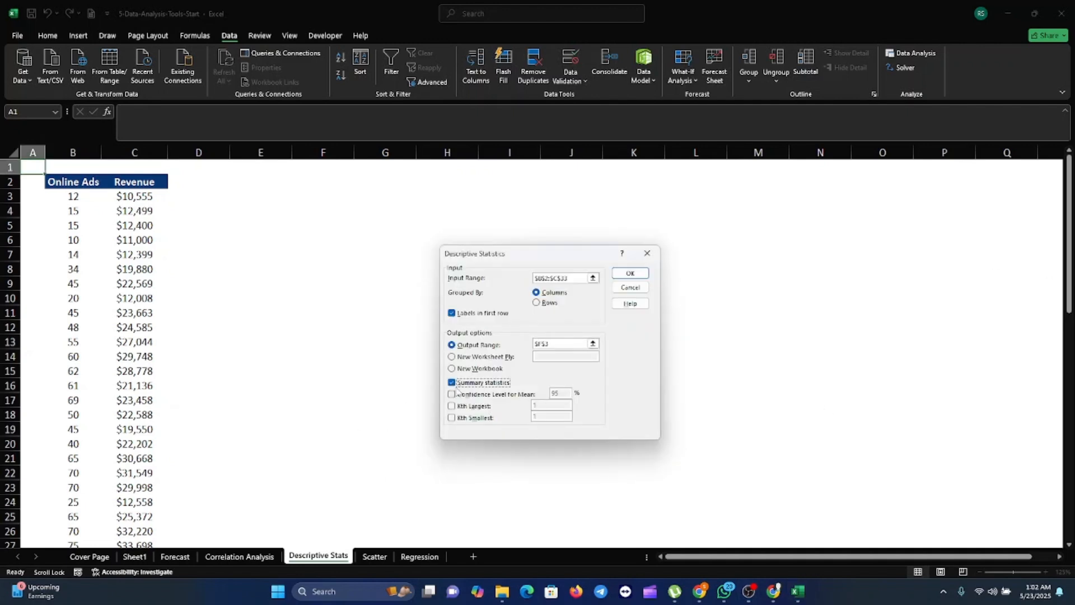
pyautogui.click(645, 274)
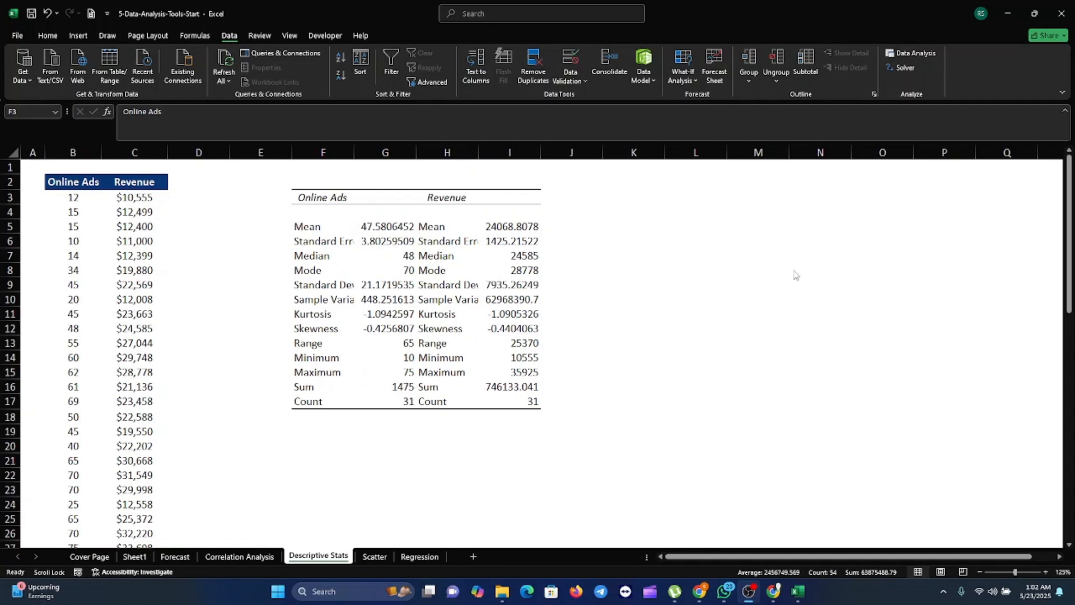
pyautogui.hotkey('ctrl', 'a')
# Step: Insert a markers-only scatter chart from the whole Online Ads and Sales table on the Scatter sheet
pyautogui.click(374, 556)
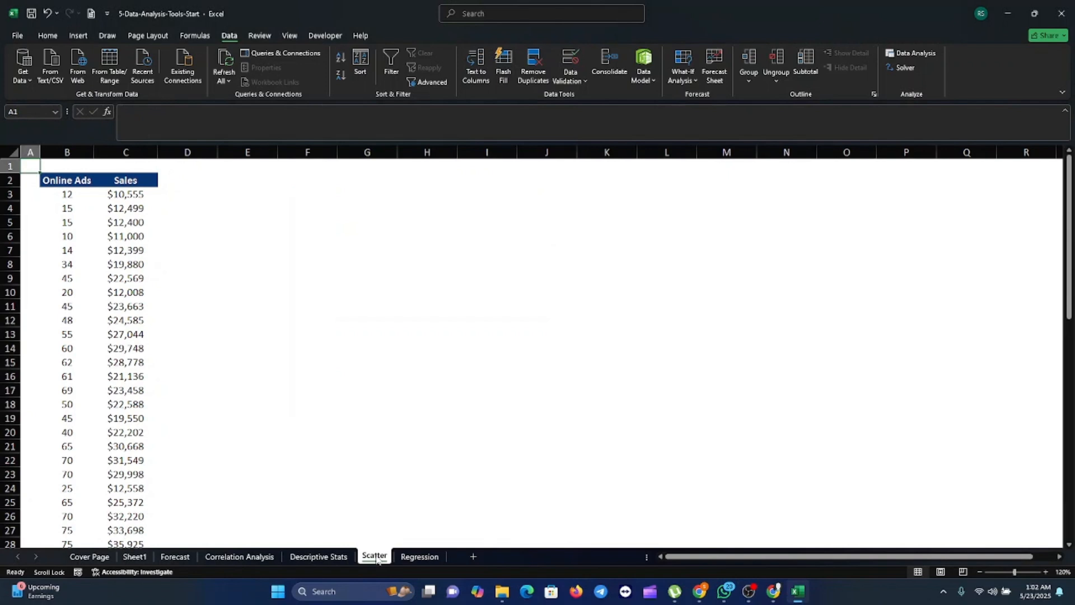
pyautogui.click(122, 274)
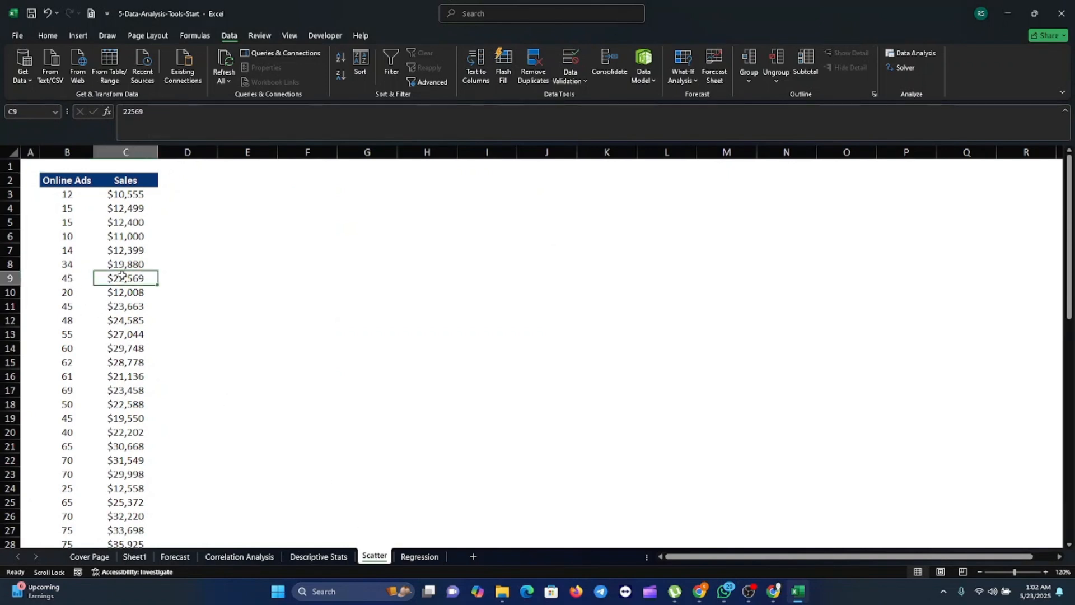
pyautogui.hotkey('ctrl', 'a')
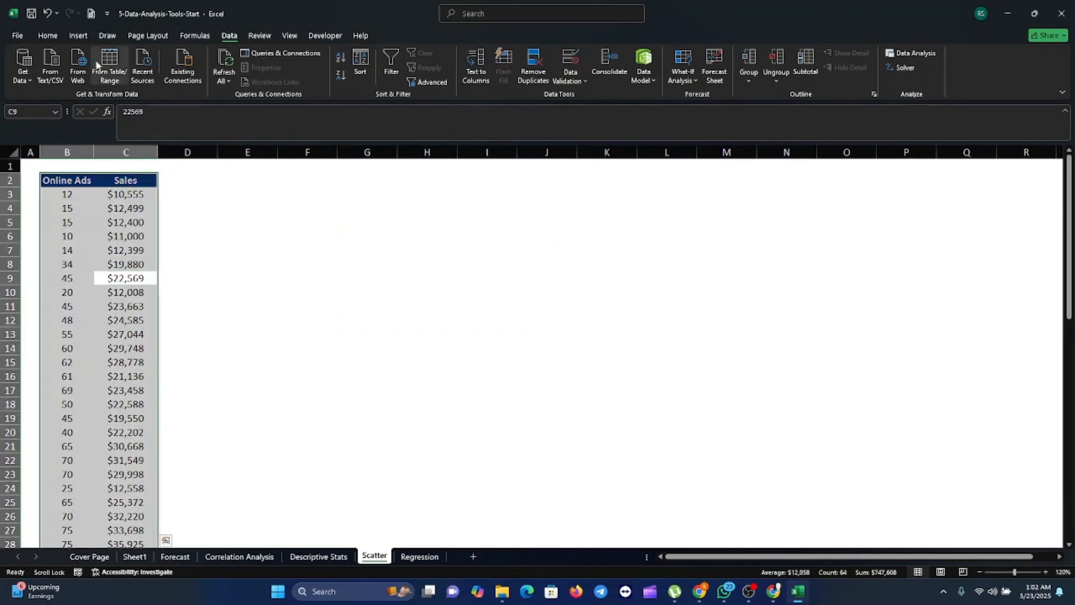
pyautogui.click(84, 36)
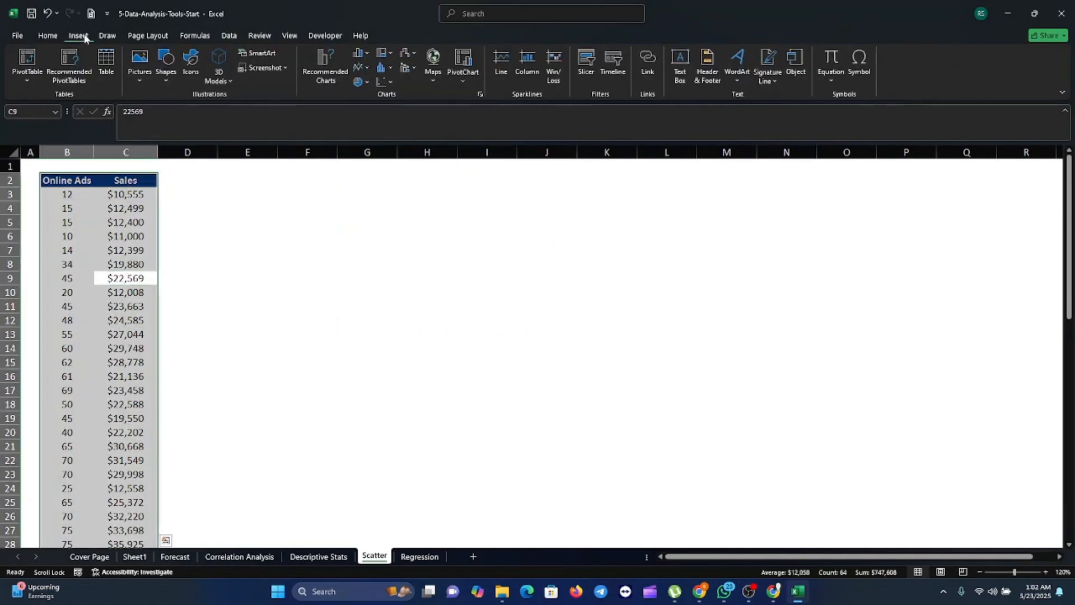
pyautogui.click(382, 83)
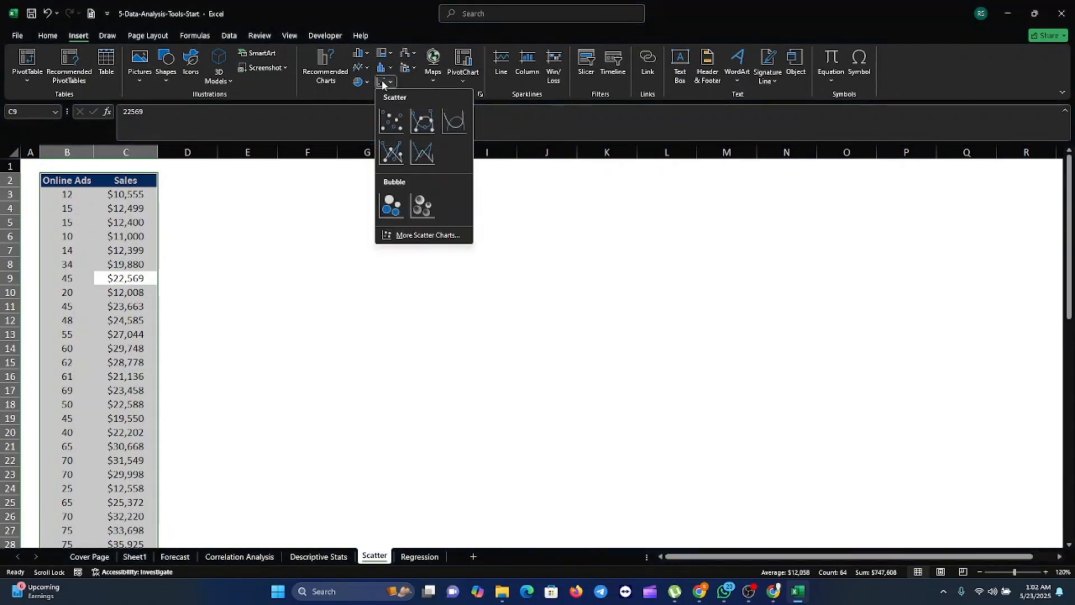
pyautogui.click(392, 120)
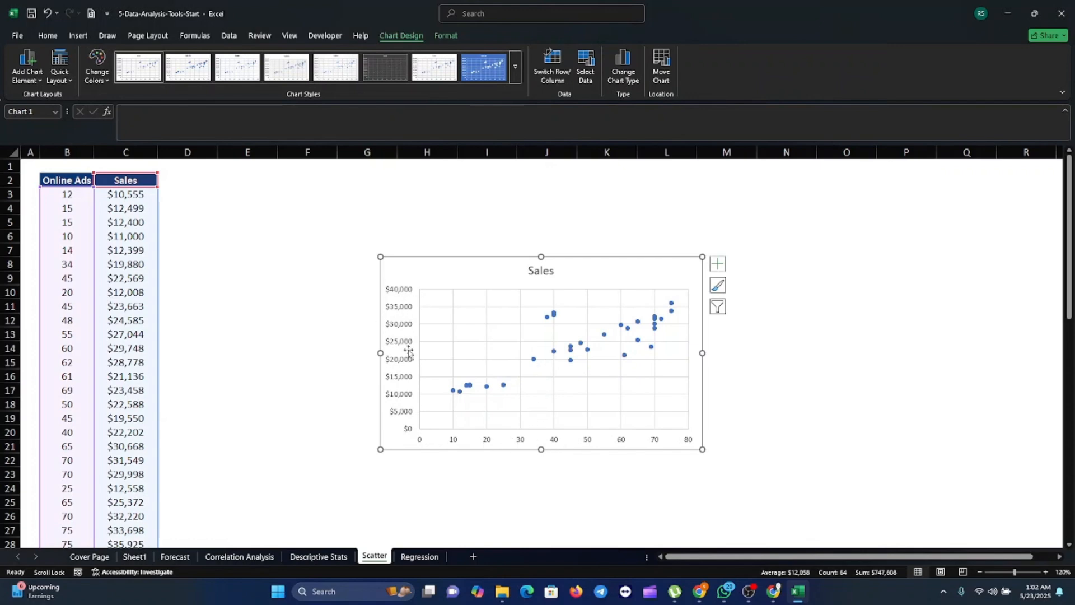
# Step: Remove the vertical and horizontal gridlines from the Sales scatter chart
pyautogui.click(554, 380)
pyautogui.press('Delete')
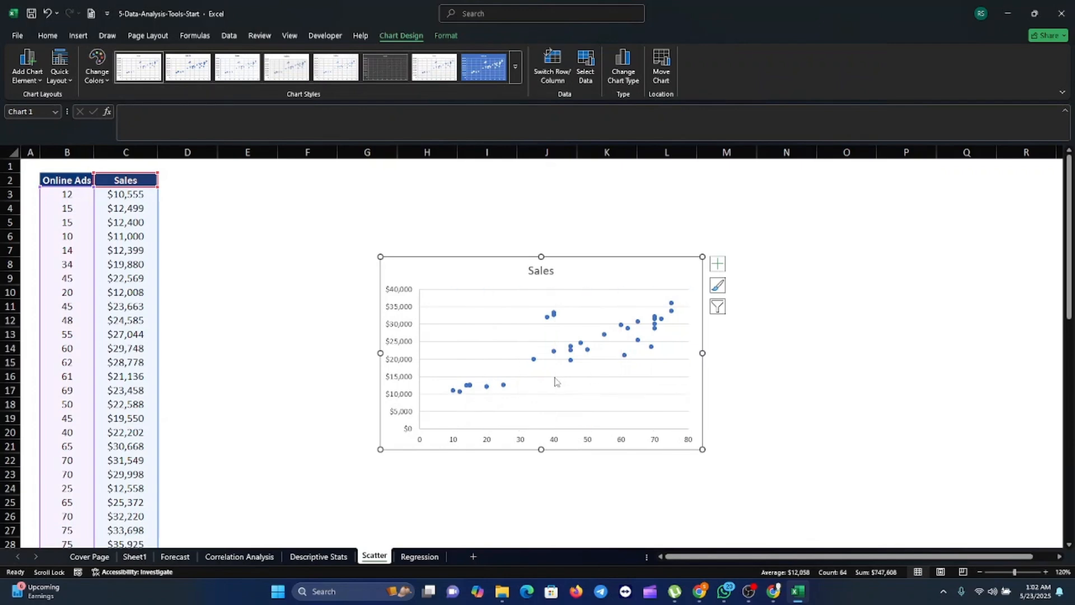
pyautogui.click(555, 380)
pyautogui.press('Delete')
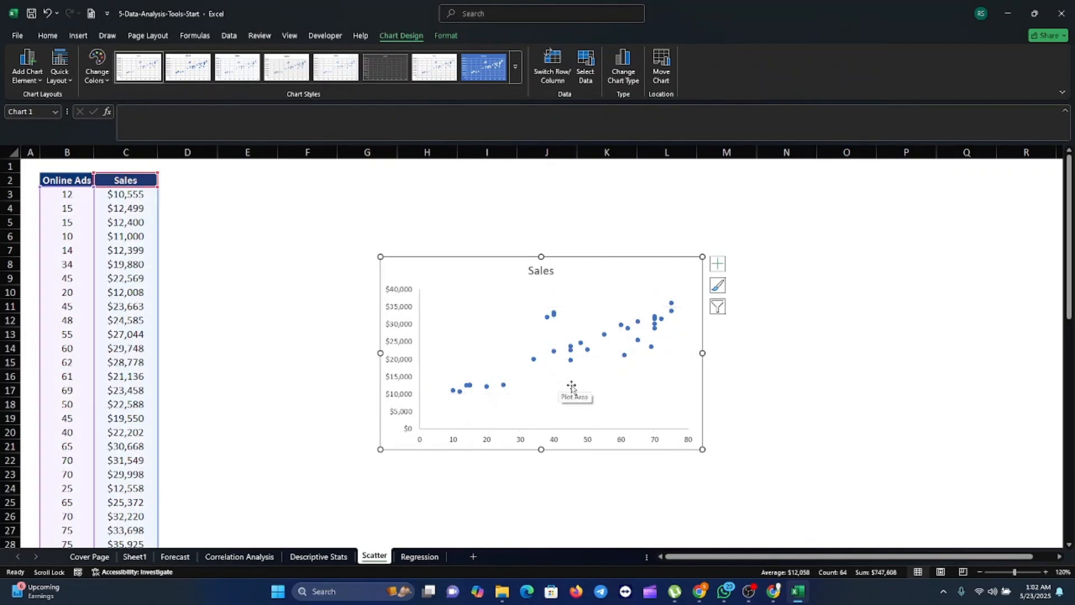
# Step: Add a linear trendline with its equation and R-squared value displayed, and move that label above the data points near the chart title
pyautogui.click(718, 263)
pyautogui.click(744, 357)
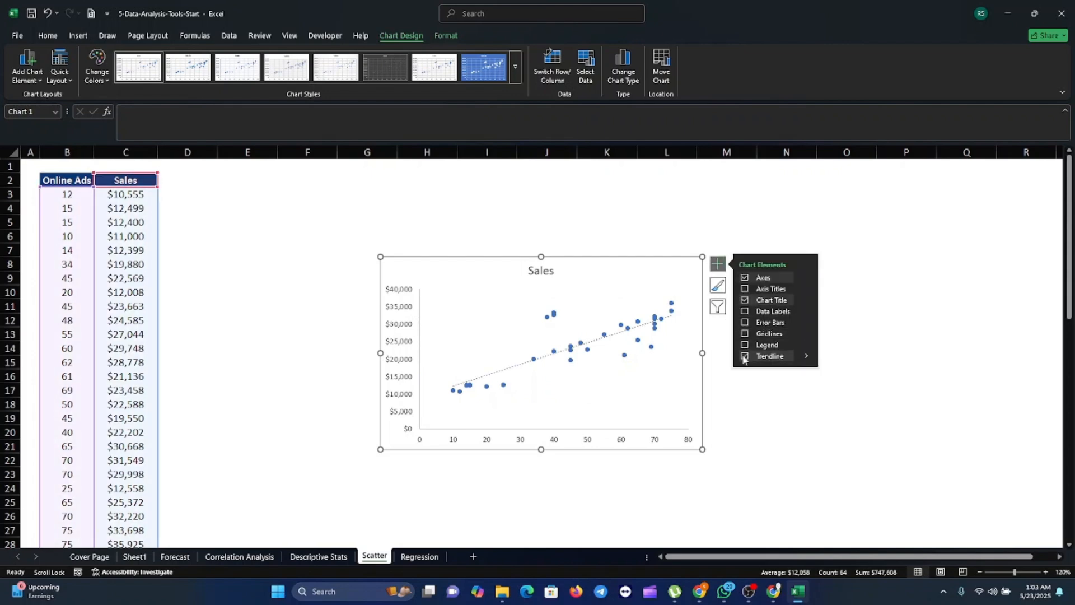
pyautogui.click(807, 356)
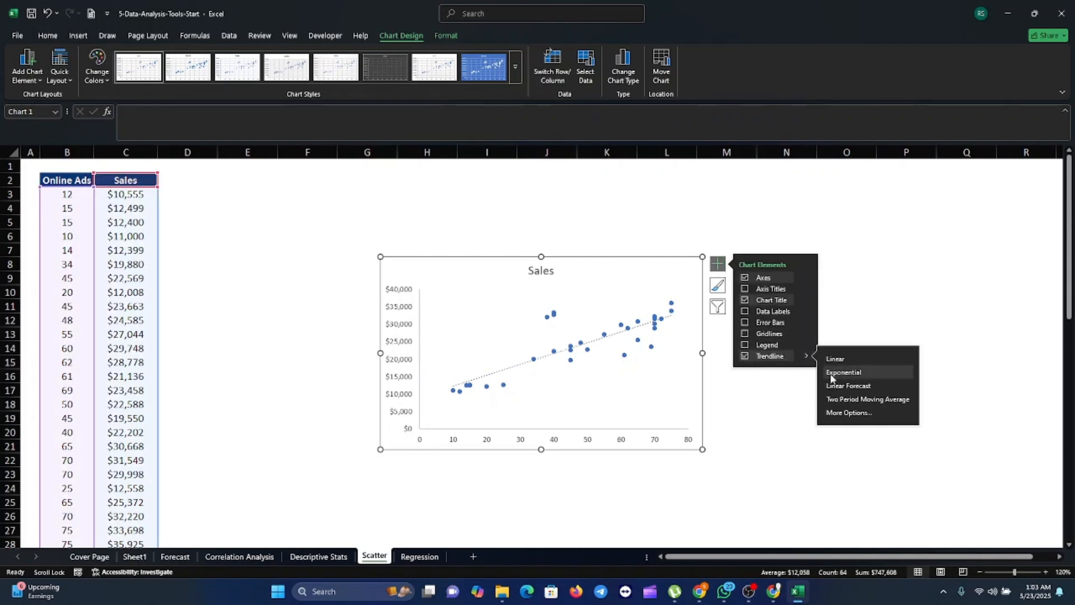
pyautogui.click(839, 413)
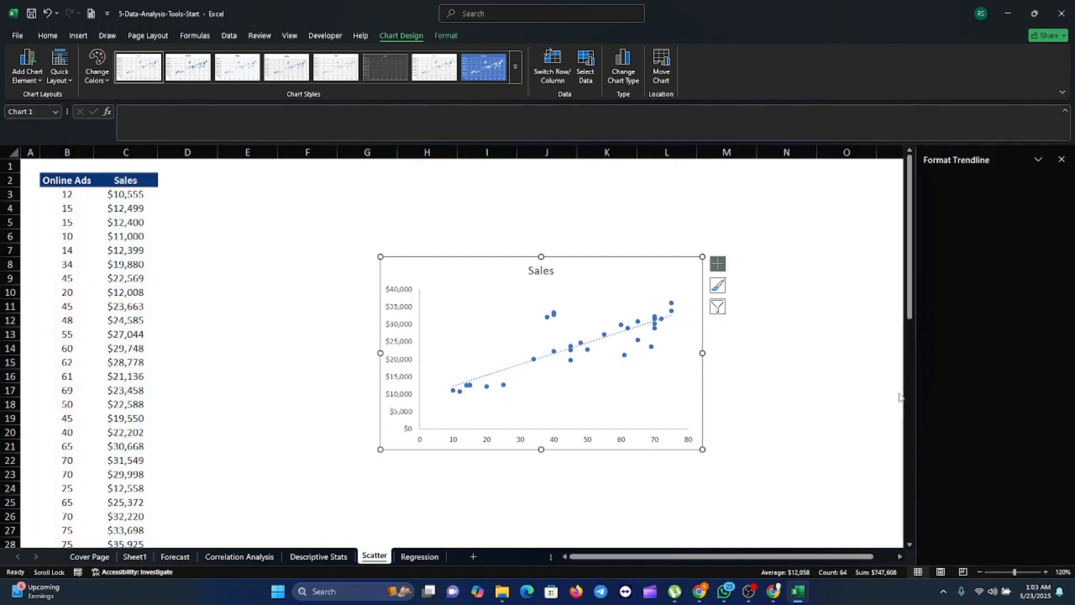
pyautogui.click(941, 473)
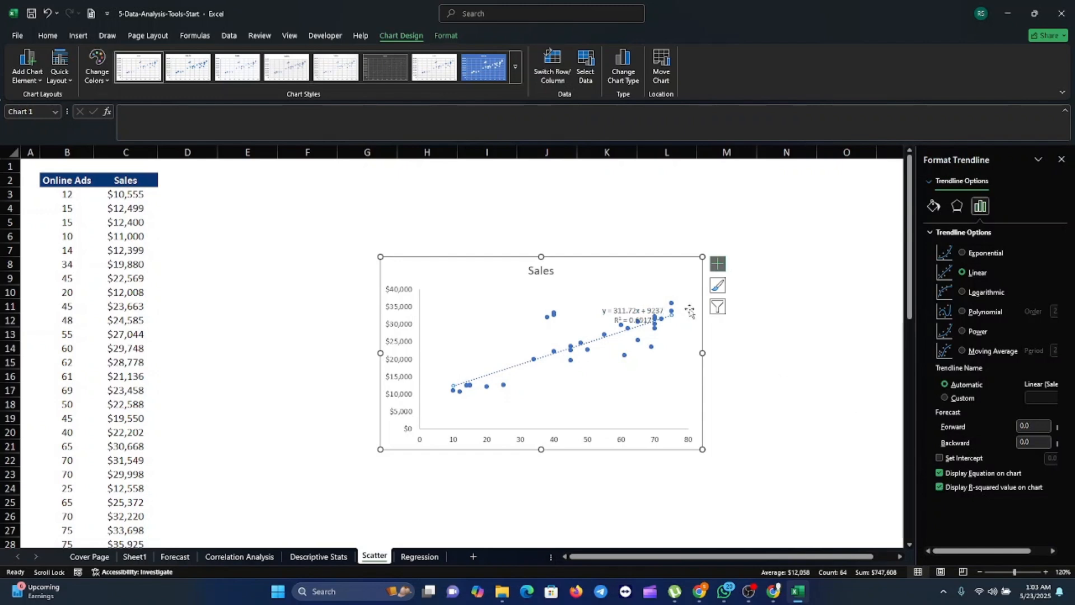
pyautogui.moveTo(644, 314); pyautogui.dragTo(618, 291)
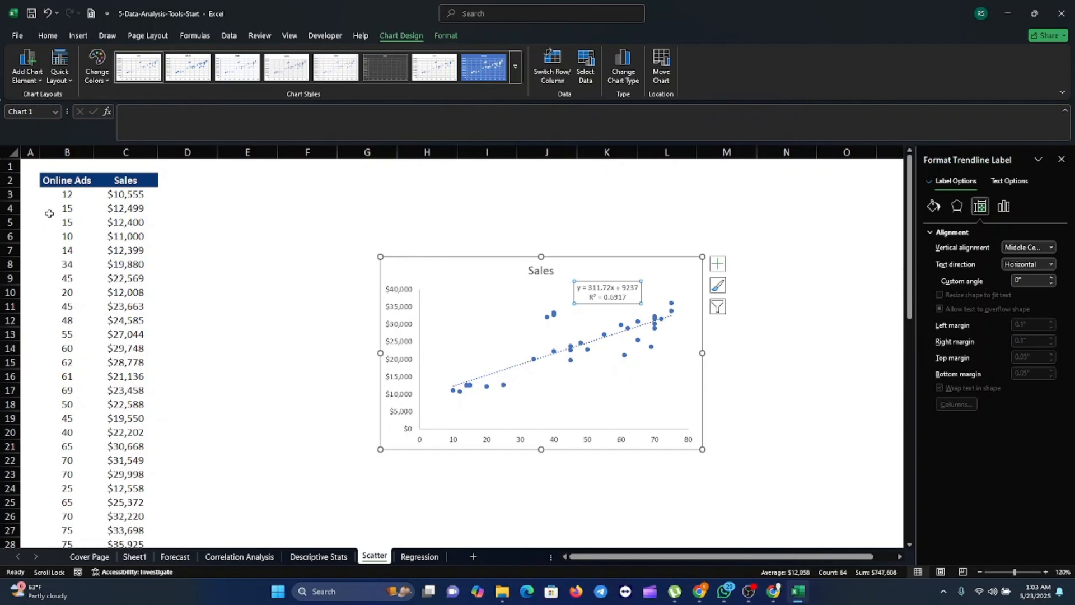
# Step: Start a Regression analysis on the Regression sheet using the Data Analysis tools
pyautogui.click(419, 557)
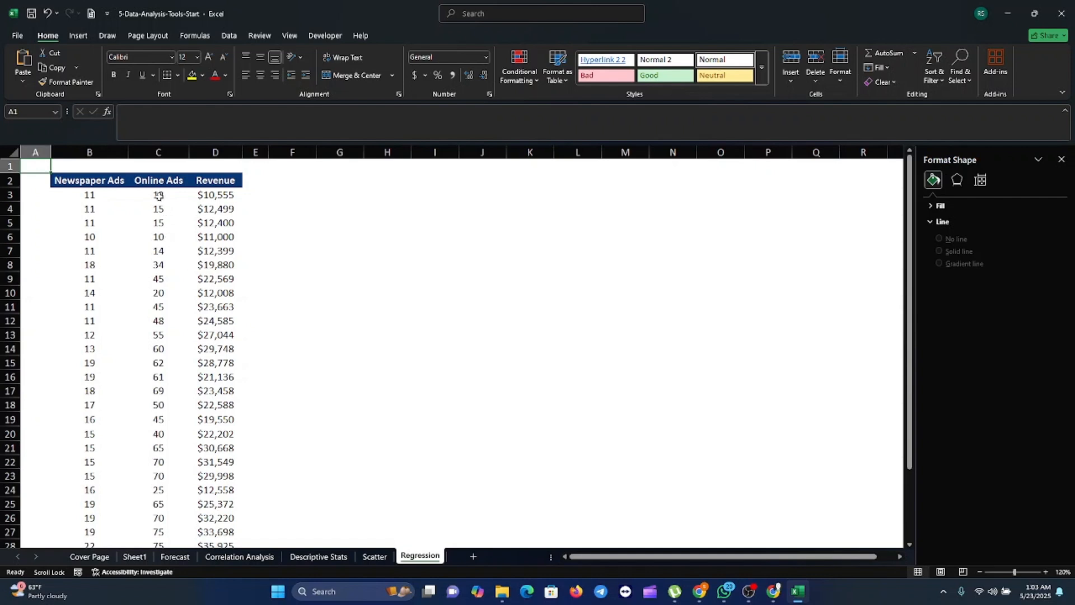
pyautogui.click(218, 151)
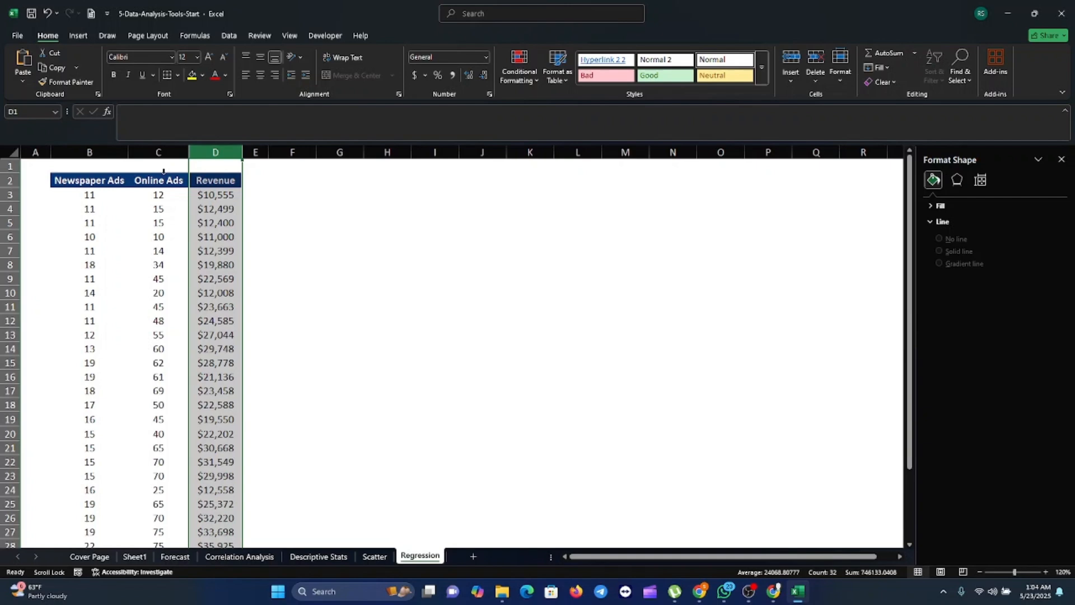
pyautogui.click(338, 235)
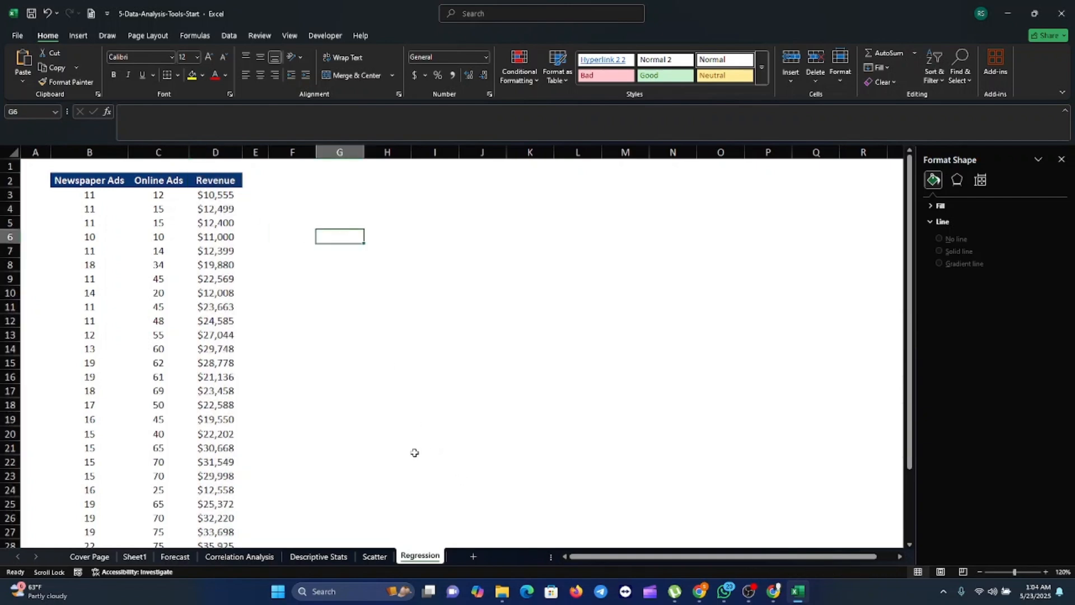
pyautogui.click(228, 36)
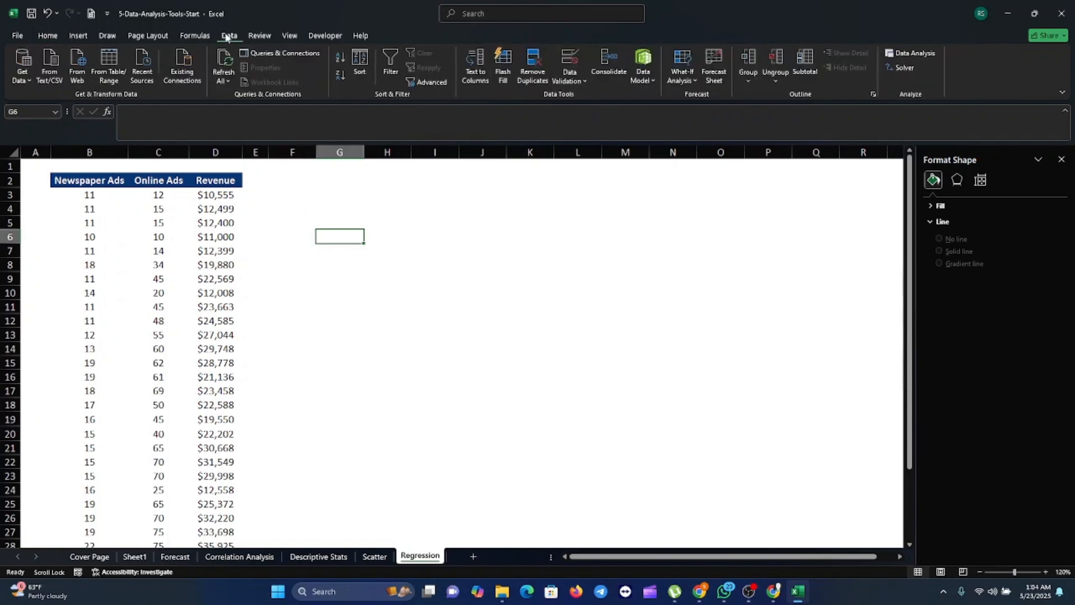
pyautogui.click(904, 54)
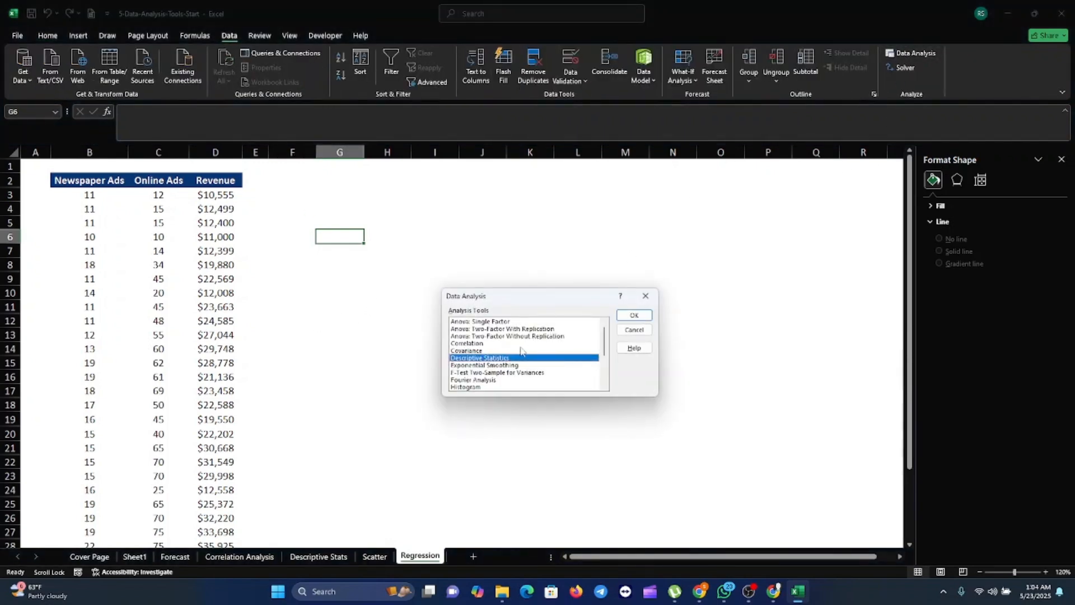
pyautogui.scroll(-3, 514, 356)
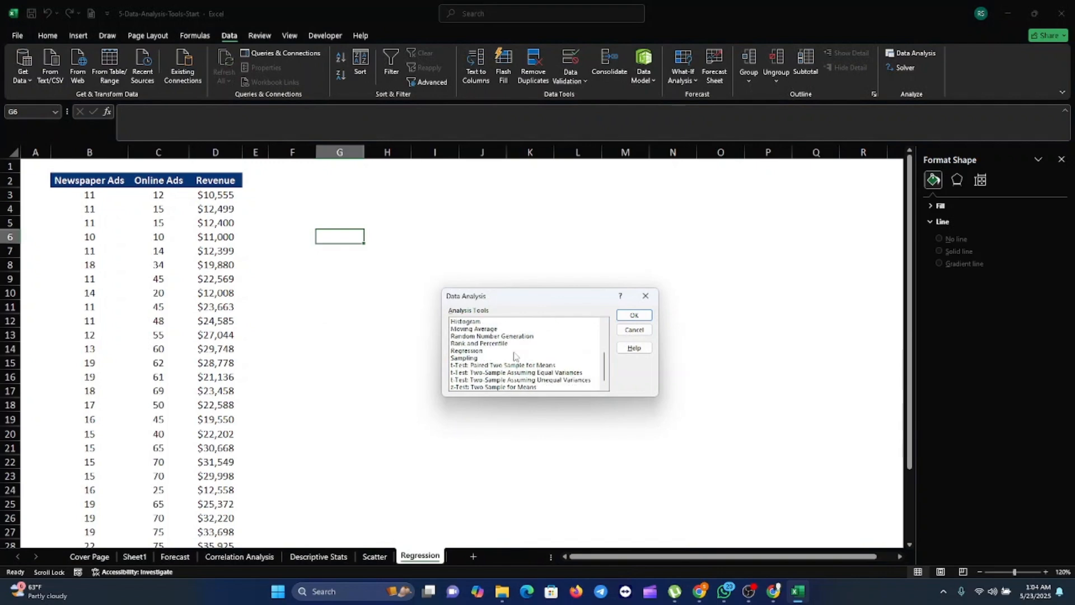
pyautogui.click(466, 351)
pyautogui.click(634, 315)
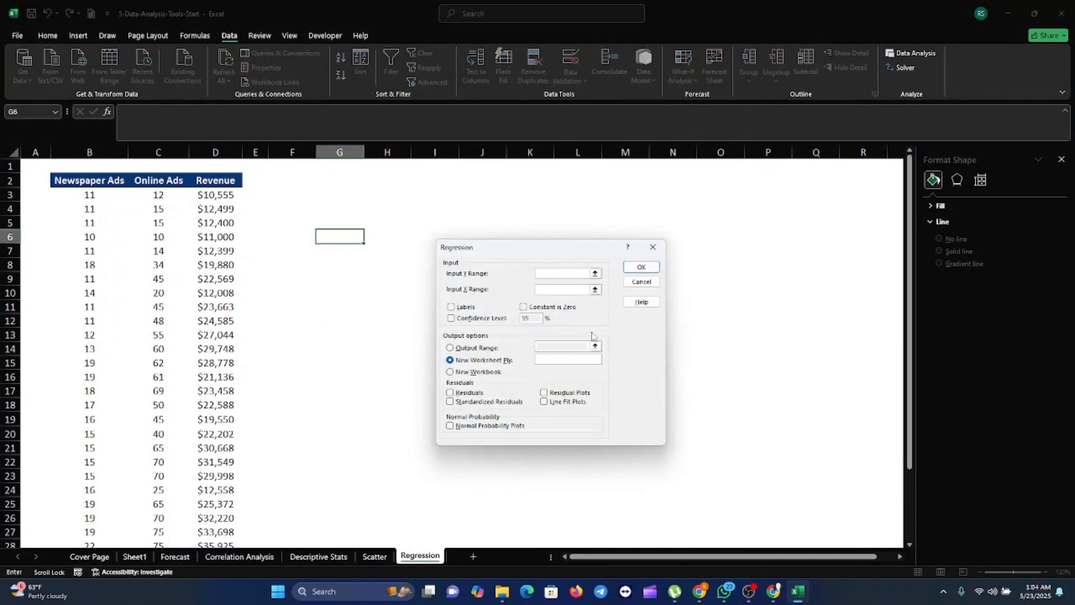
# Step: Set Revenue, D2:D33, as the Y range and the Newspaper Ads and Online Ads columns, B2:C33, as the X range, including headers
pyautogui.click(556, 273)
pyautogui.click(211, 175)
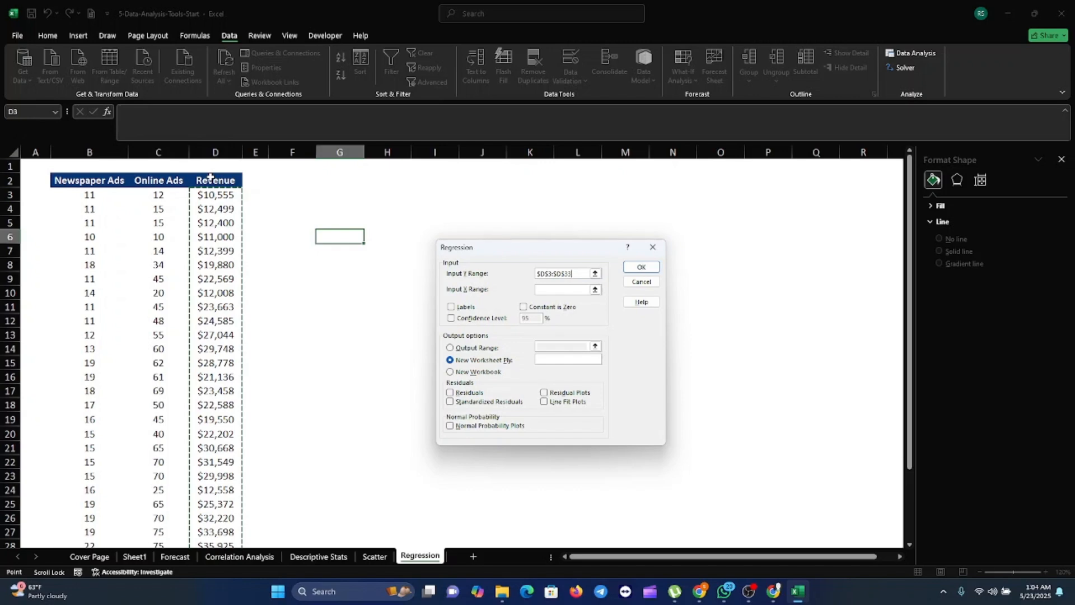
pyautogui.moveTo(198, 183); pyautogui.dragTo(227, 502)
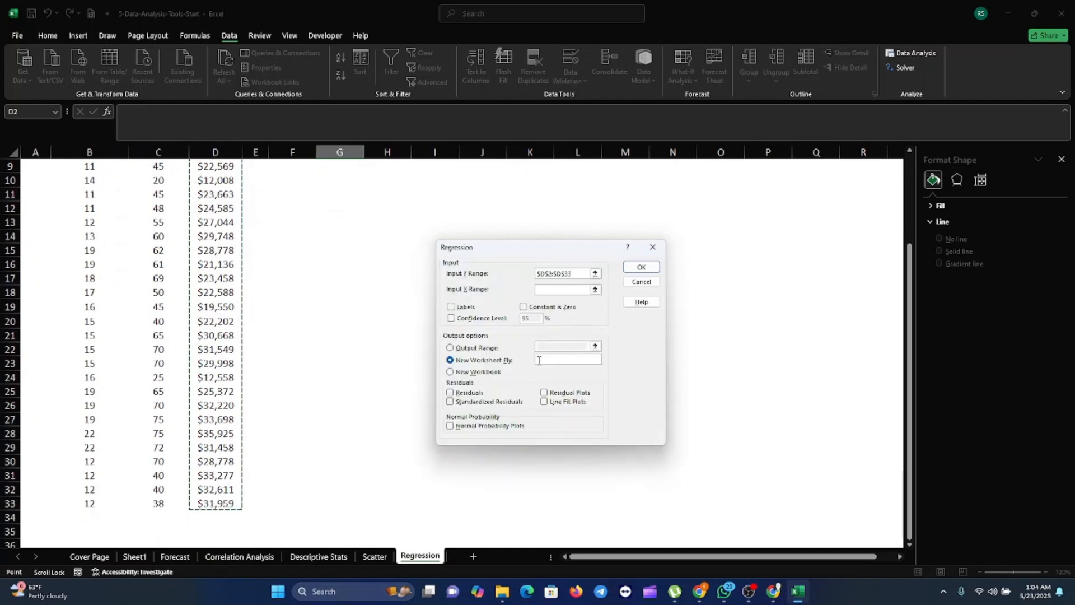
pyautogui.click(563, 289)
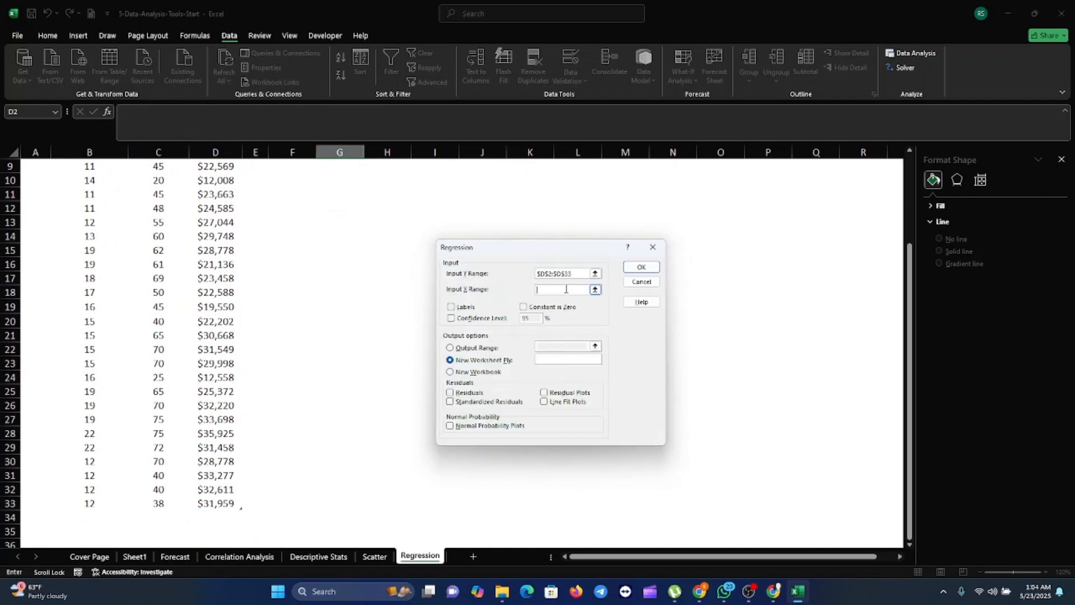
pyautogui.scroll(3, 185, 205)
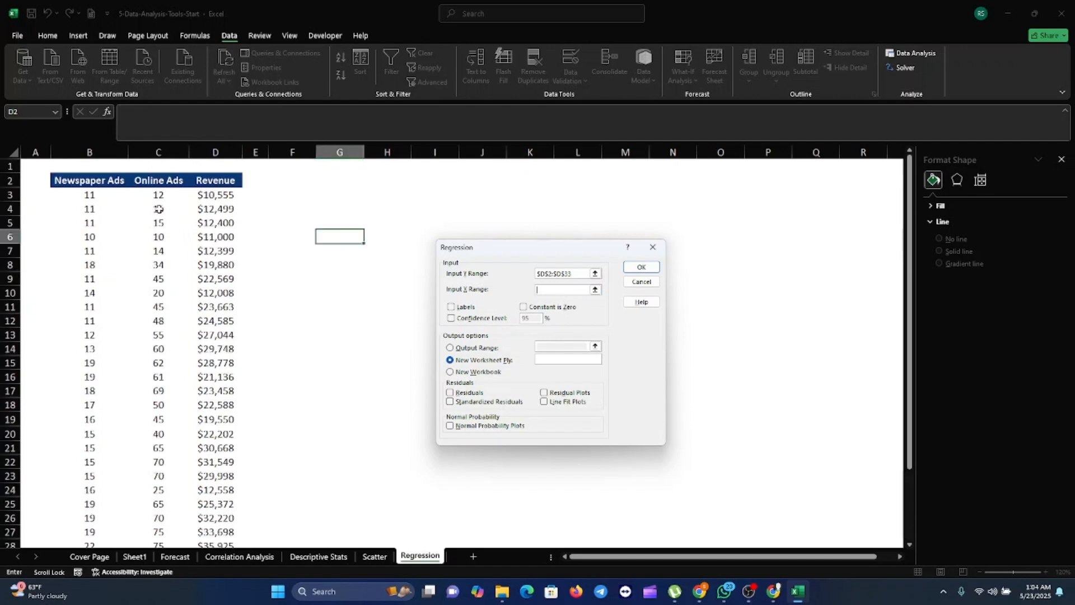
pyautogui.moveTo(63, 181); pyautogui.dragTo(138, 514)
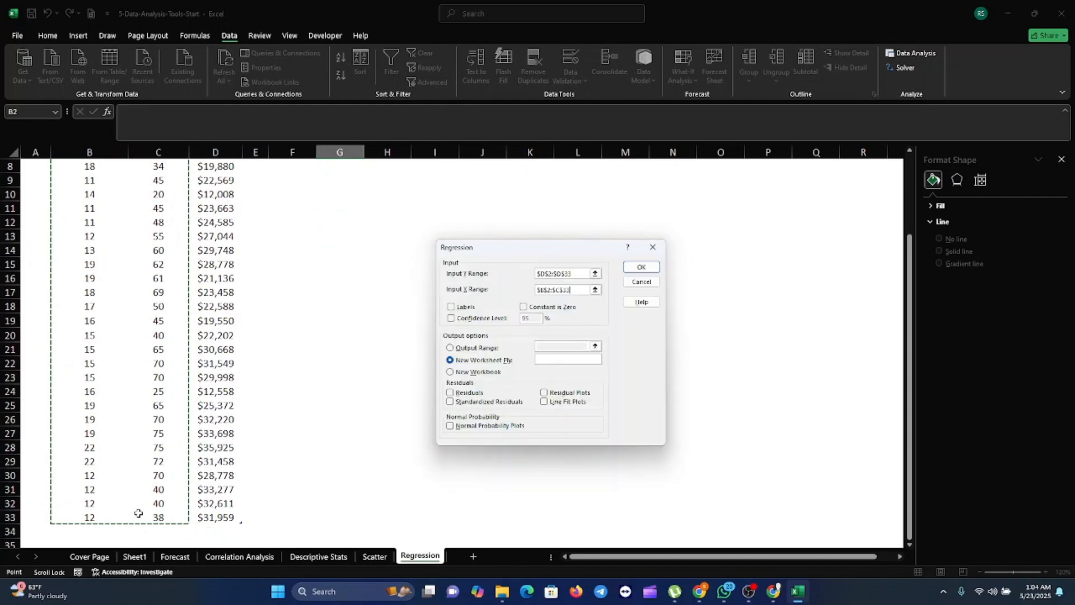
# Step: Treat the headers as labels and output the regression summary to cell G3 of the same sheet
pyautogui.click(452, 306)
pyautogui.click(451, 348)
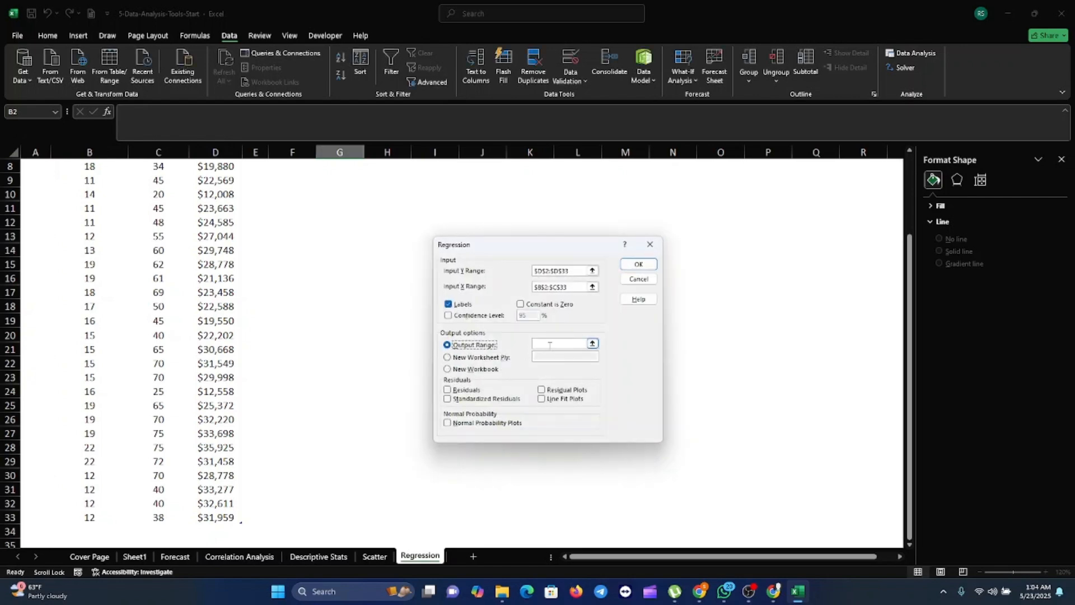
pyautogui.click(552, 343)
pyautogui.scroll(3, 361, 241)
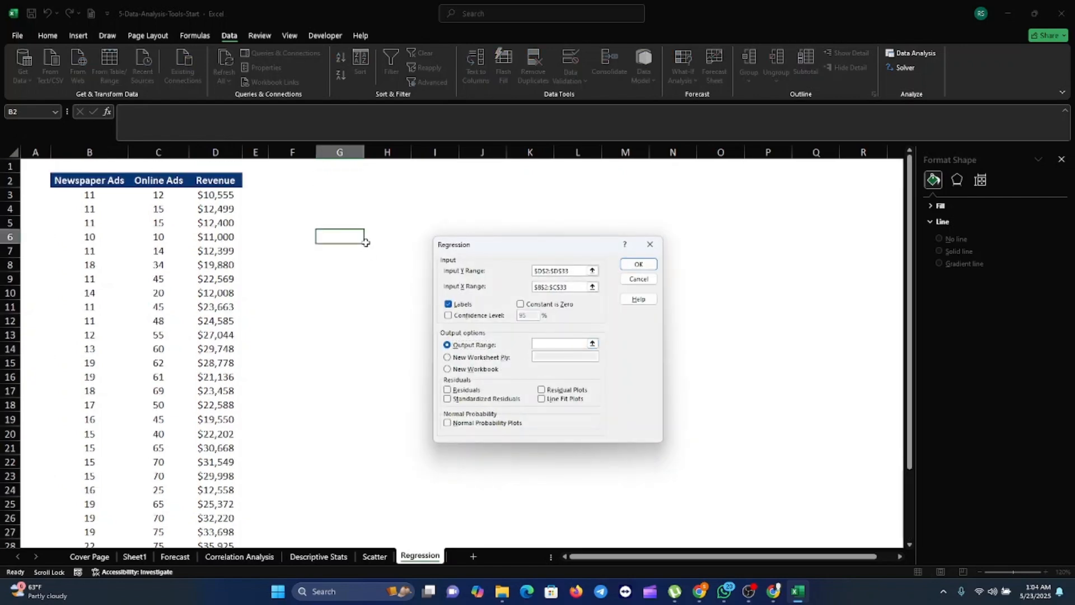
pyautogui.click(333, 197)
pyautogui.click(639, 263)
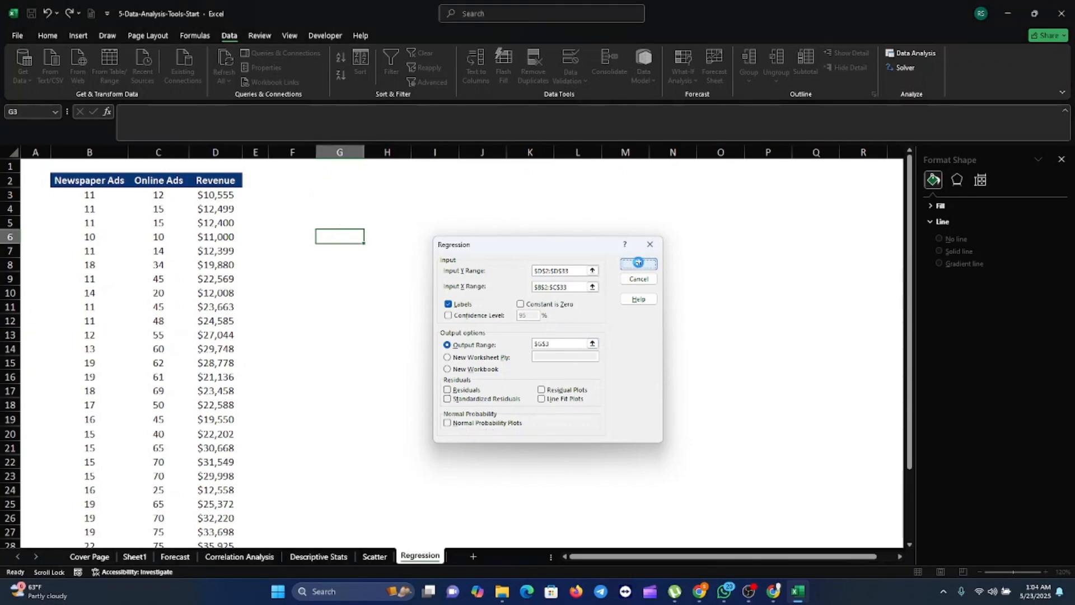
# Step: Examine the Adjusted R Square row in the regression statistics
pyautogui.click(814, 425)
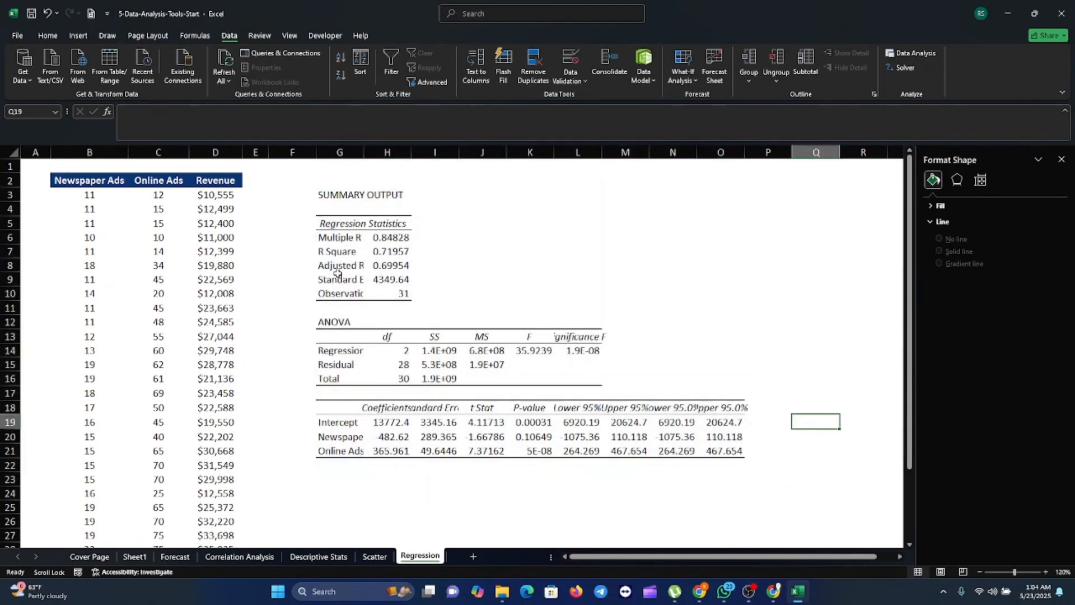
pyautogui.moveTo(322, 266); pyautogui.dragTo(387, 268)
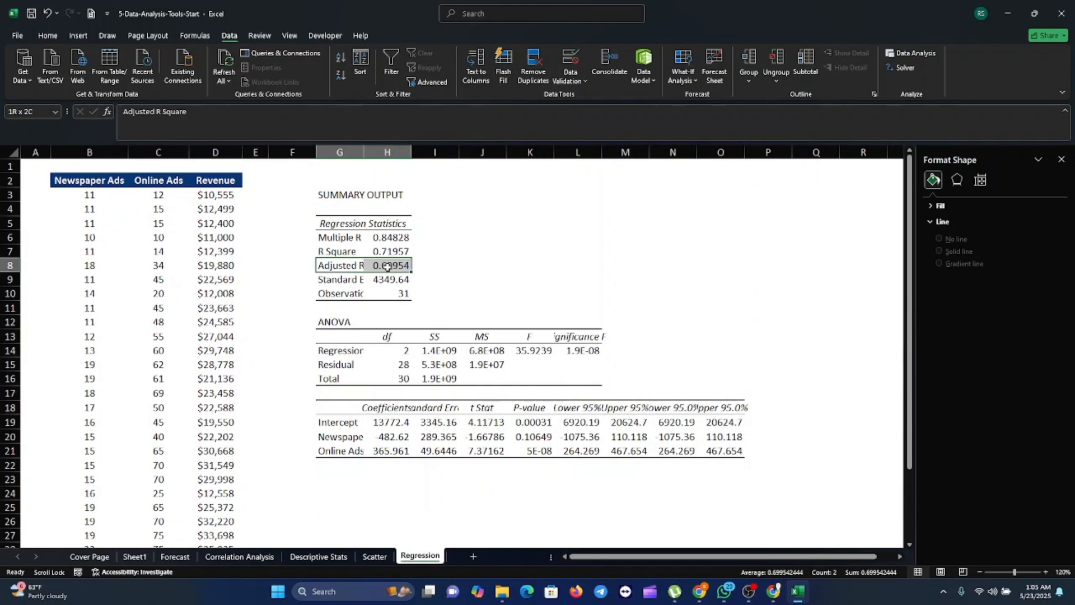